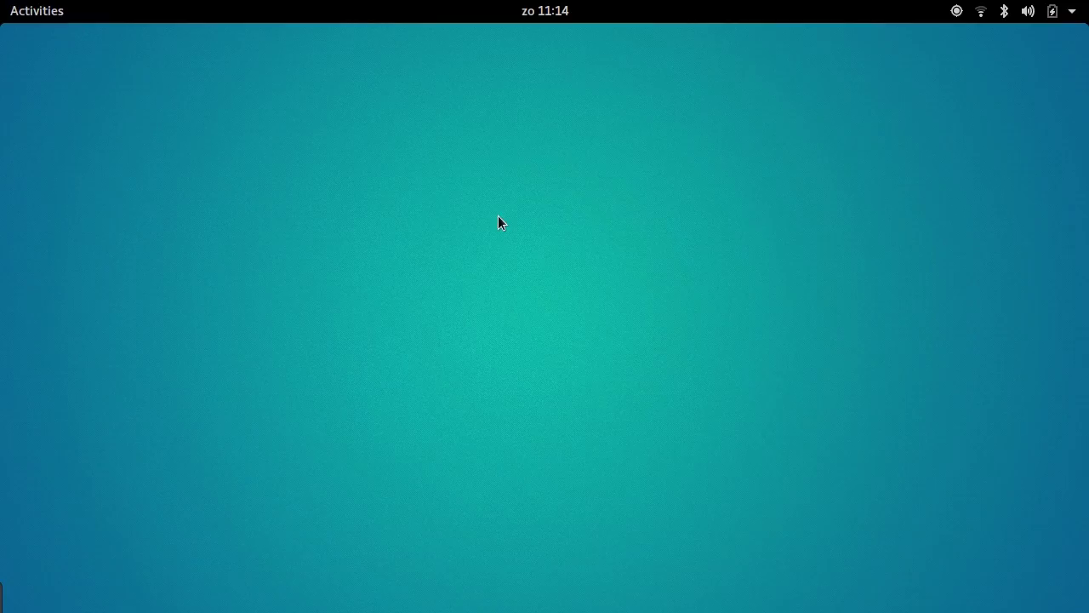
Open the system status menu, expand and collapse the location and user account rows, then close it
click(1003, 15)
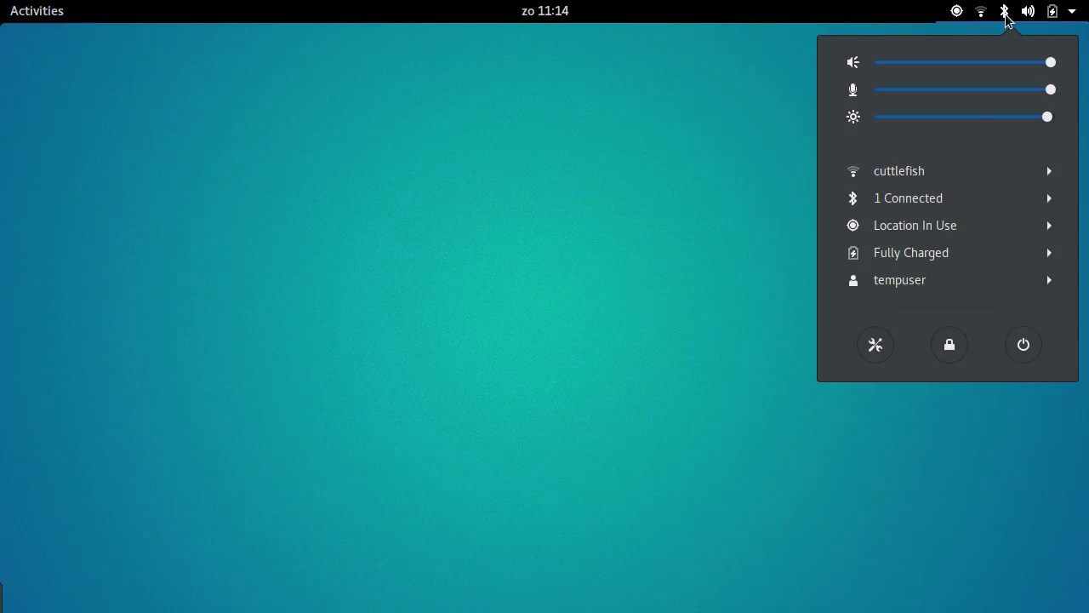
click(953, 230)
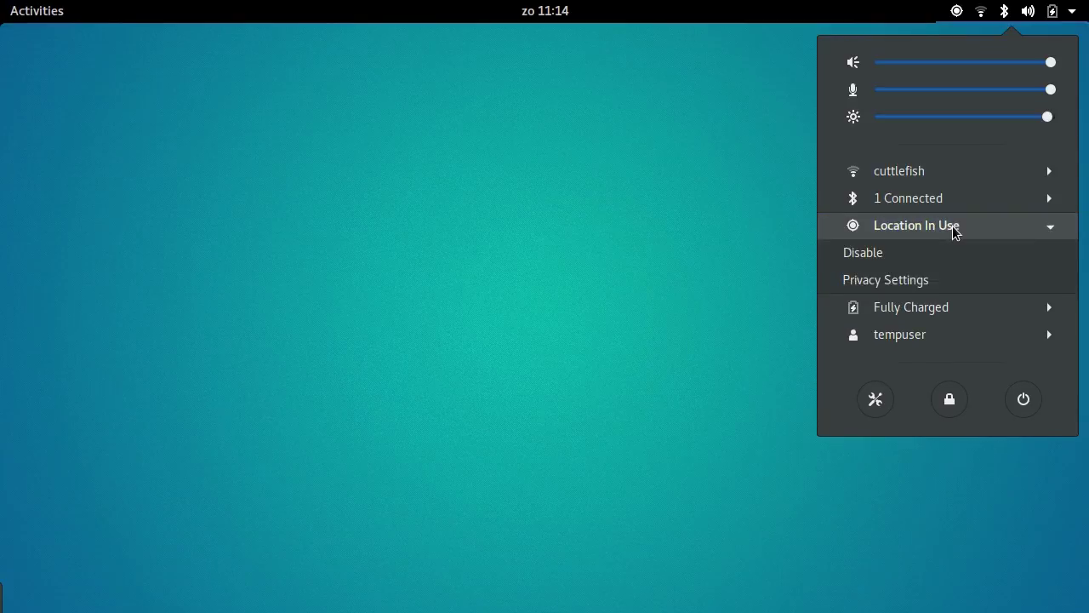
click(953, 227)
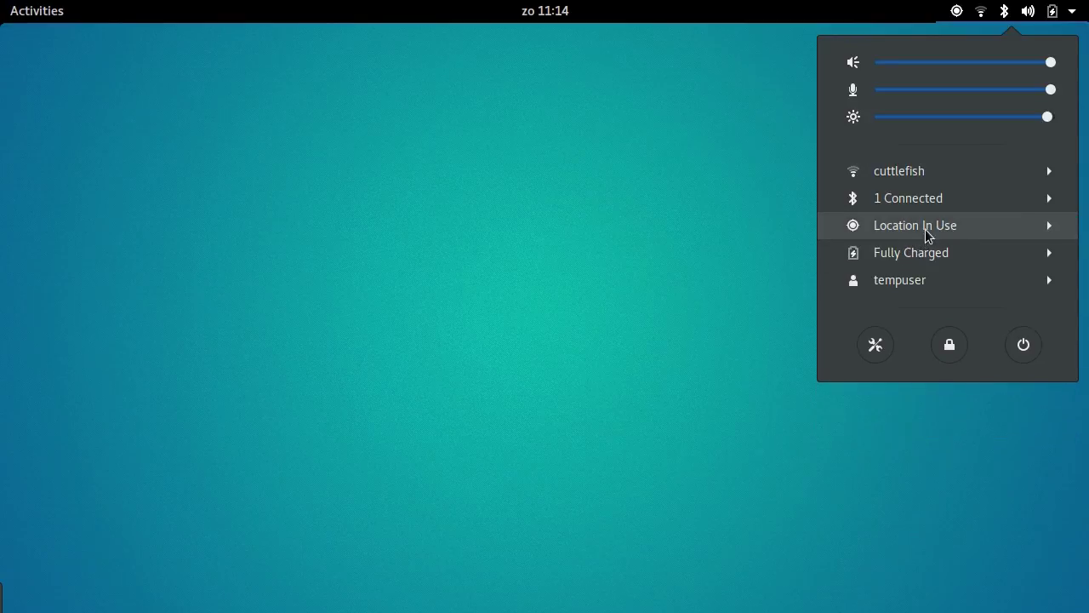
click(934, 283)
click(926, 277)
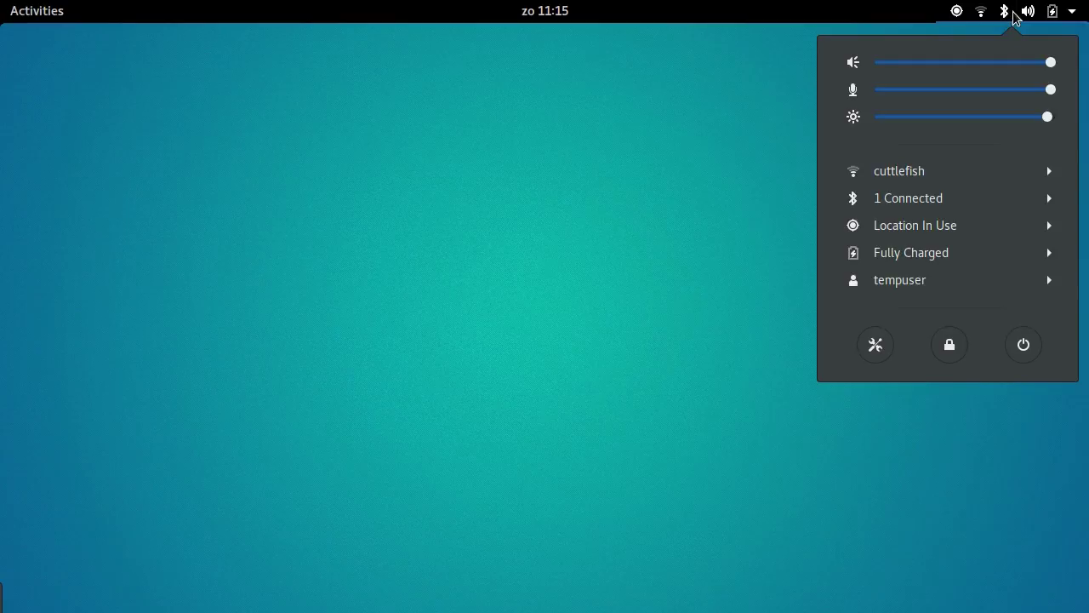
click(1015, 17)
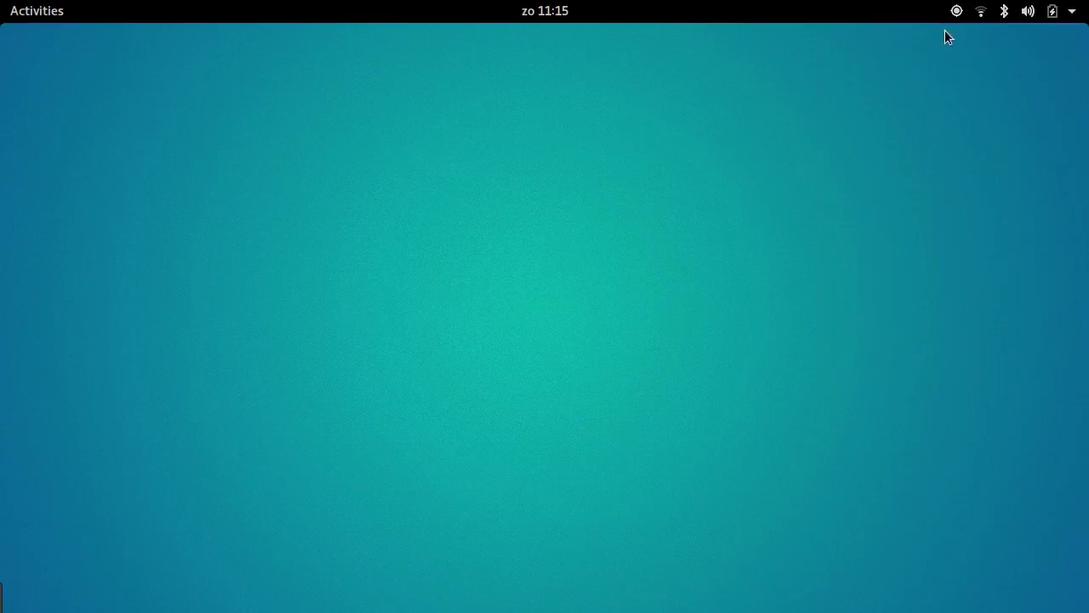
View and close the calendar and notifications panel, then reopen the system status menu
click(529, 12)
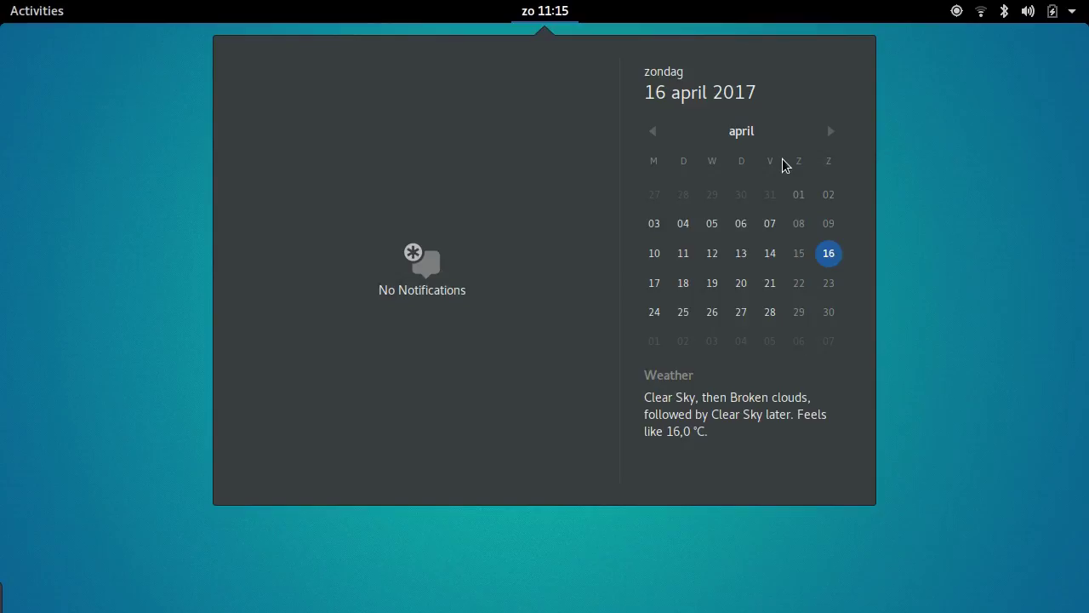
click(565, 13)
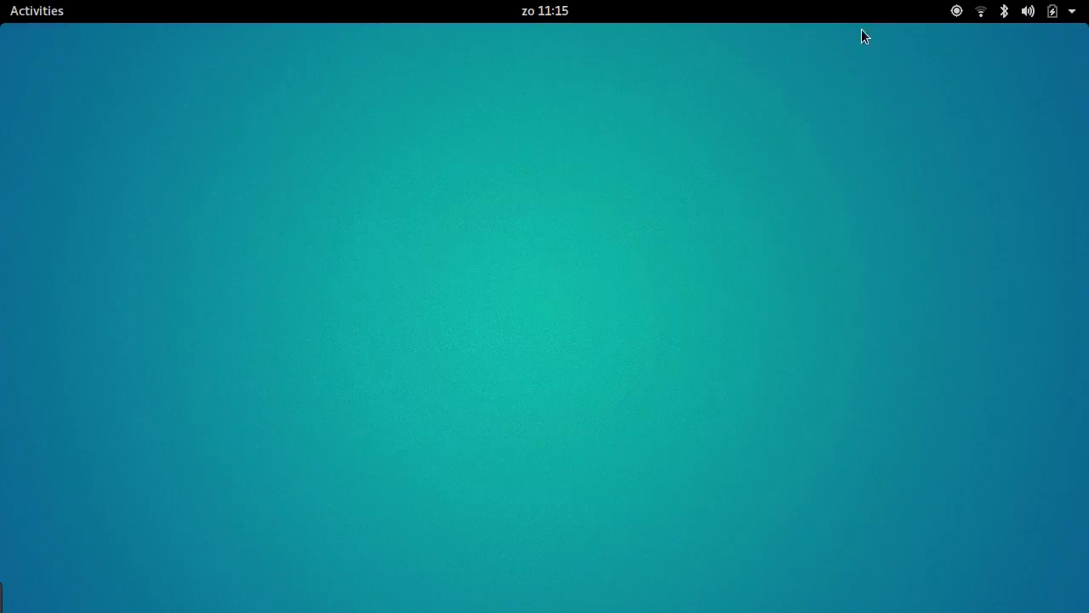
click(1053, 13)
Open Online Accounts in Settings, scroll its account list, close it, and open the calendar panel
click(868, 347)
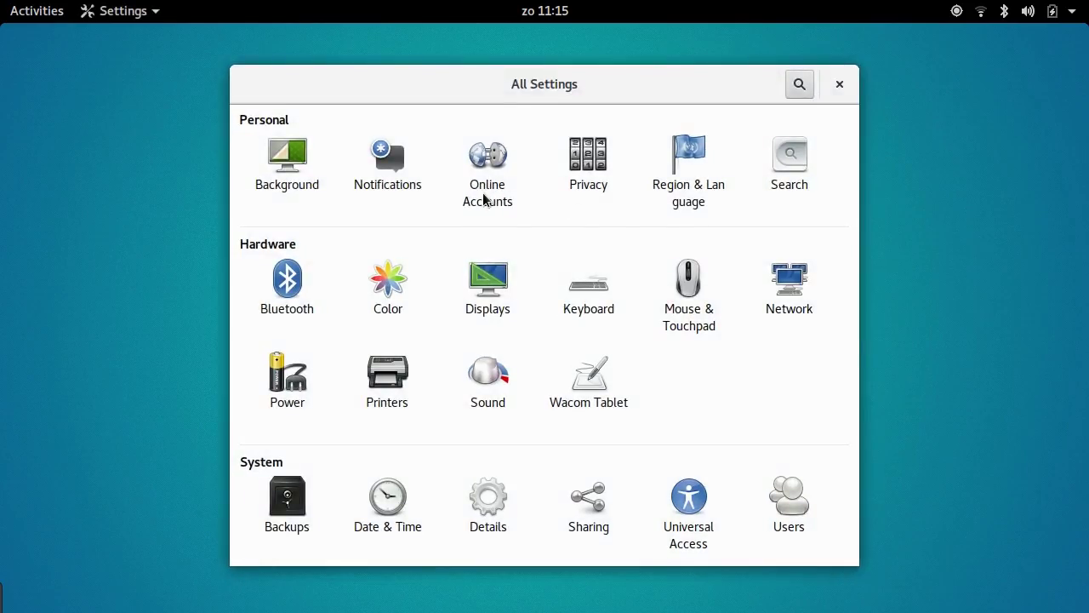
click(482, 194)
scroll(635, 311, down, 1)
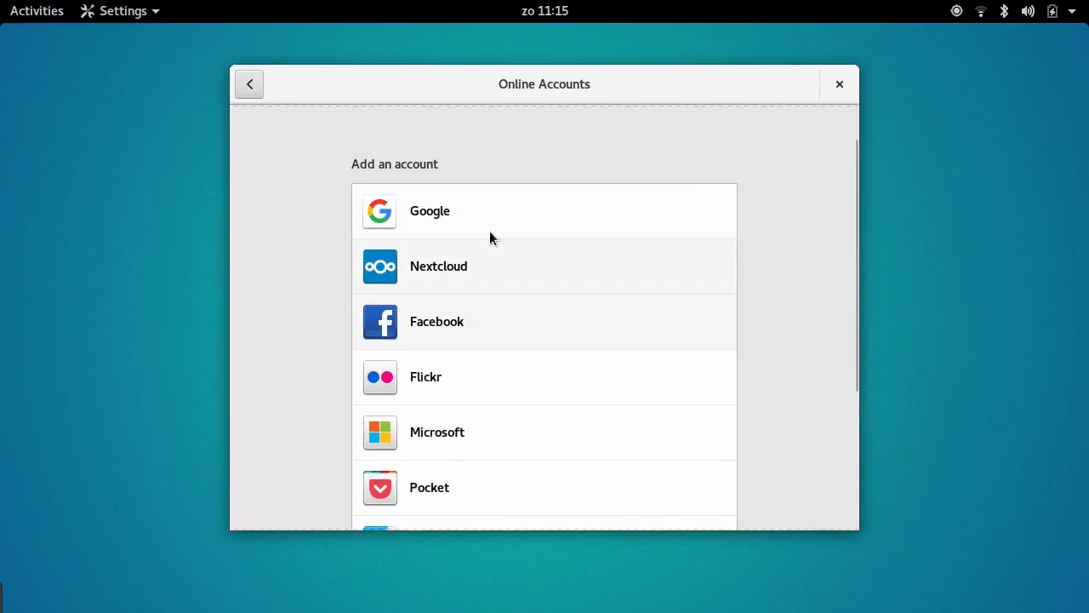
scroll(473, 328, down, 1)
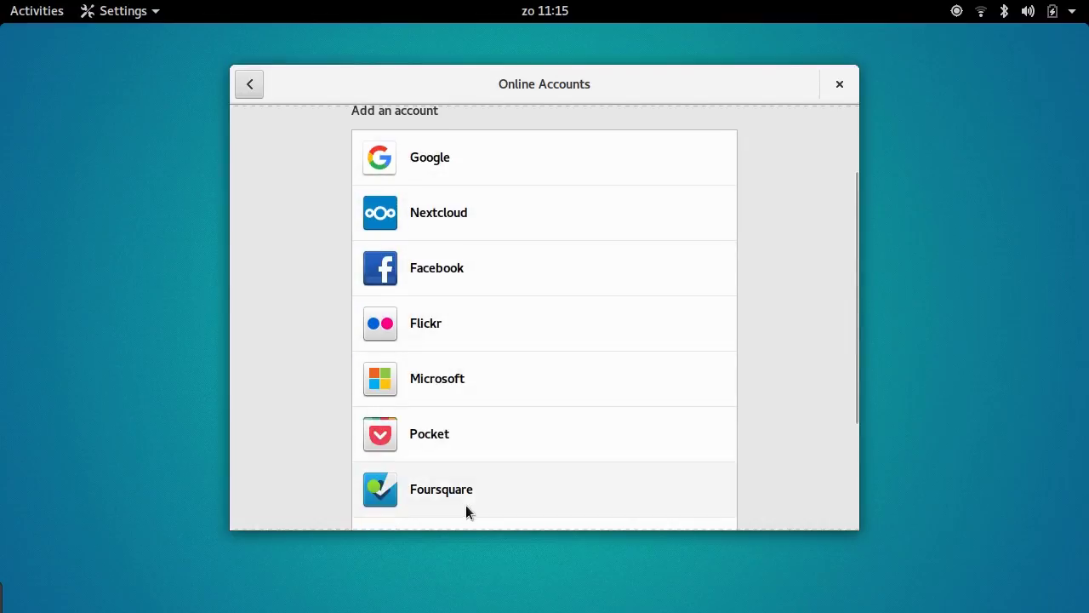
scroll(465, 506, down, 3)
scroll(468, 502, up, 5)
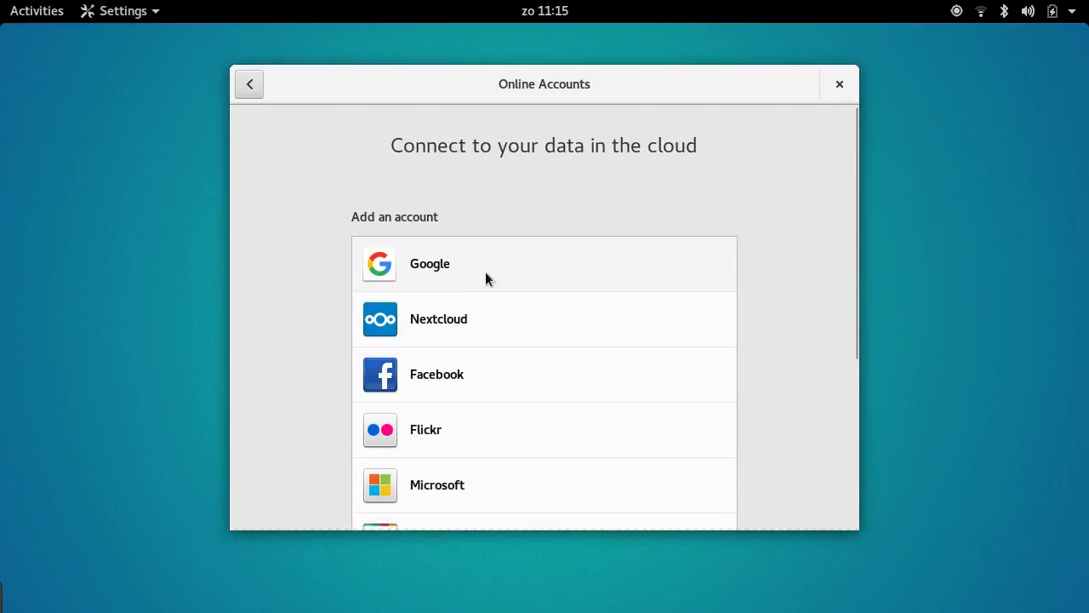
click(834, 85)
click(543, 11)
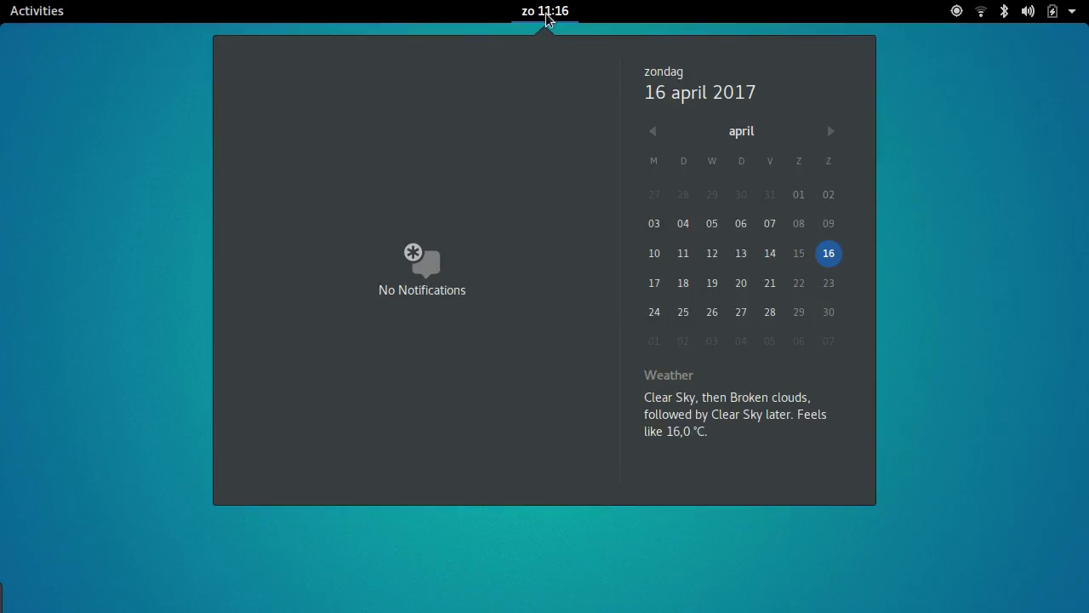
Close the calendar and notifications panel via the top-bar clock, leaving the empty teal desktop
click(545, 16)
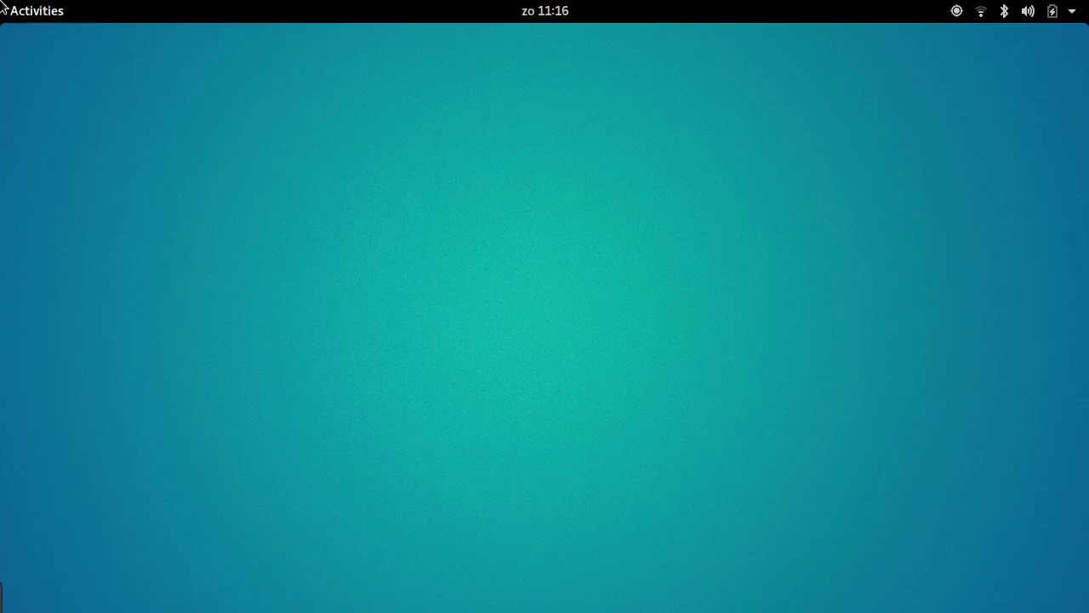
Open the Activities overview from the top-left hot corner and show the applications grid
mouse_move(3, 6)
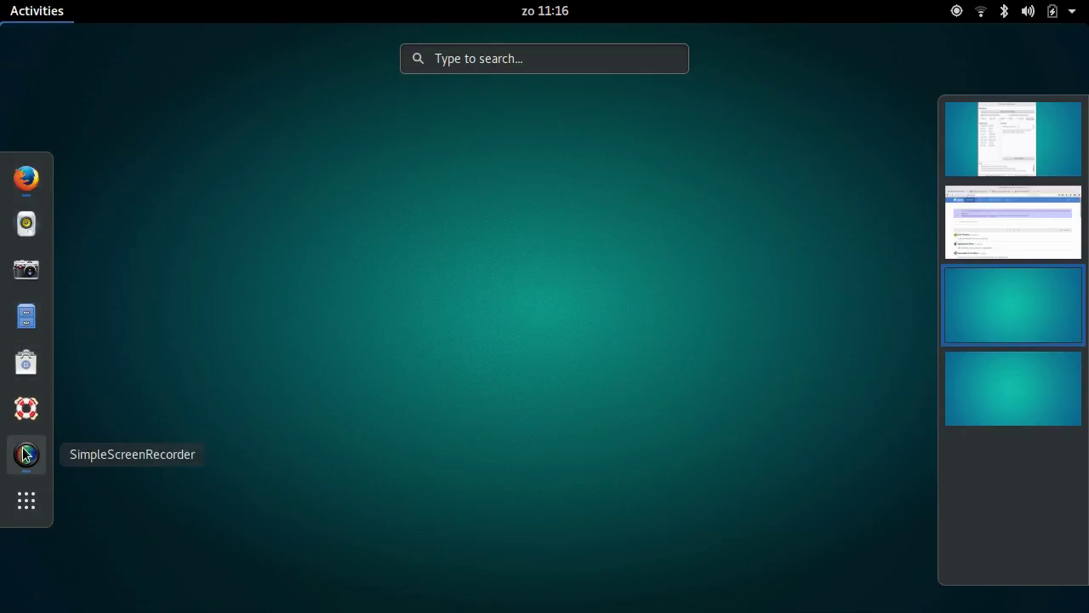
click(25, 506)
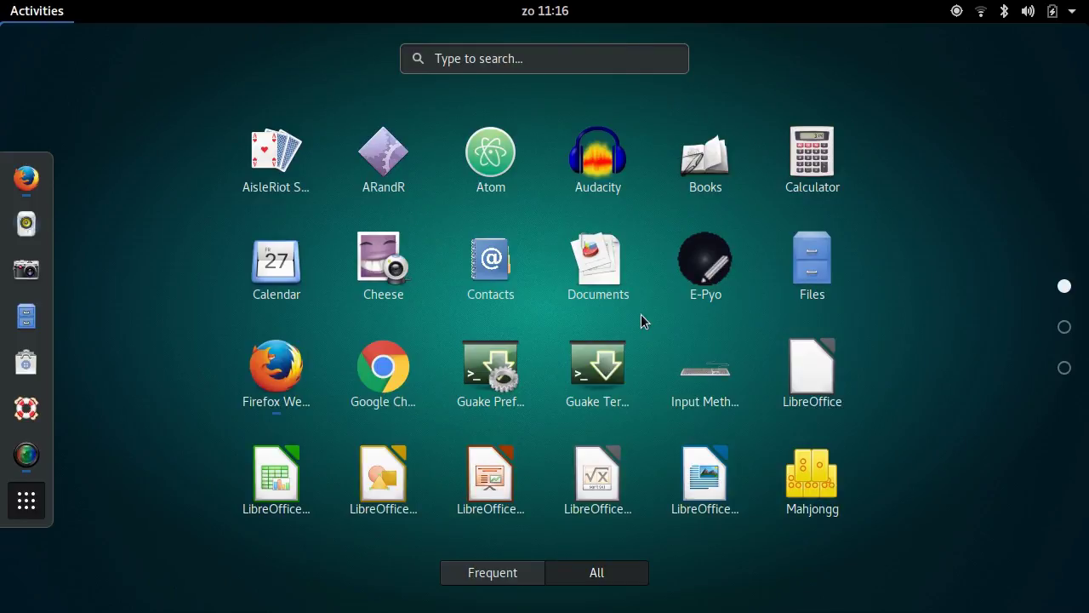
Browse the second and third application pages, then return to the first page
click(1063, 327)
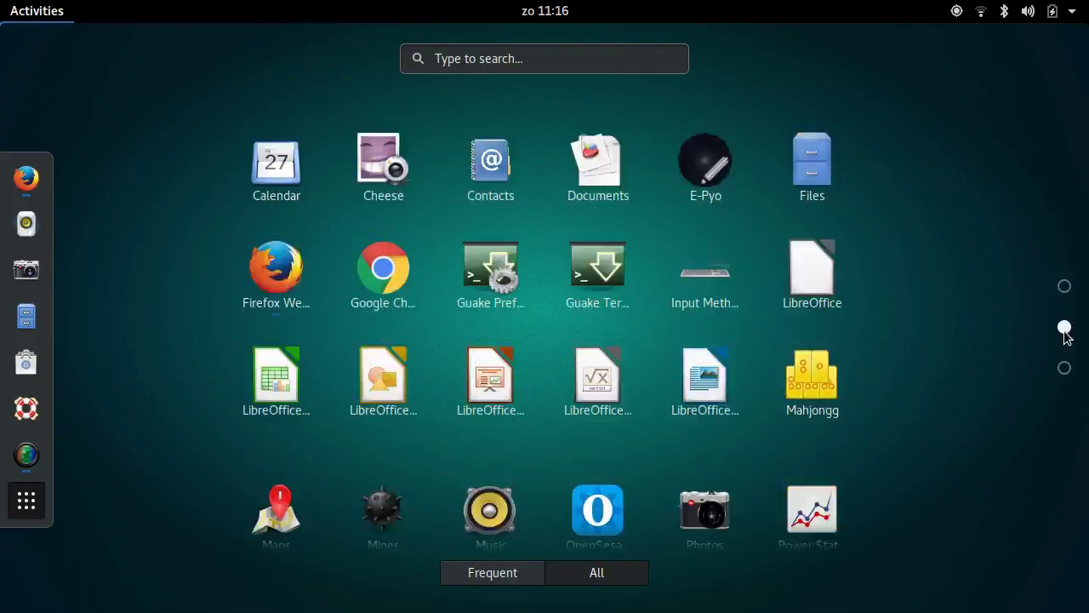
click(1064, 371)
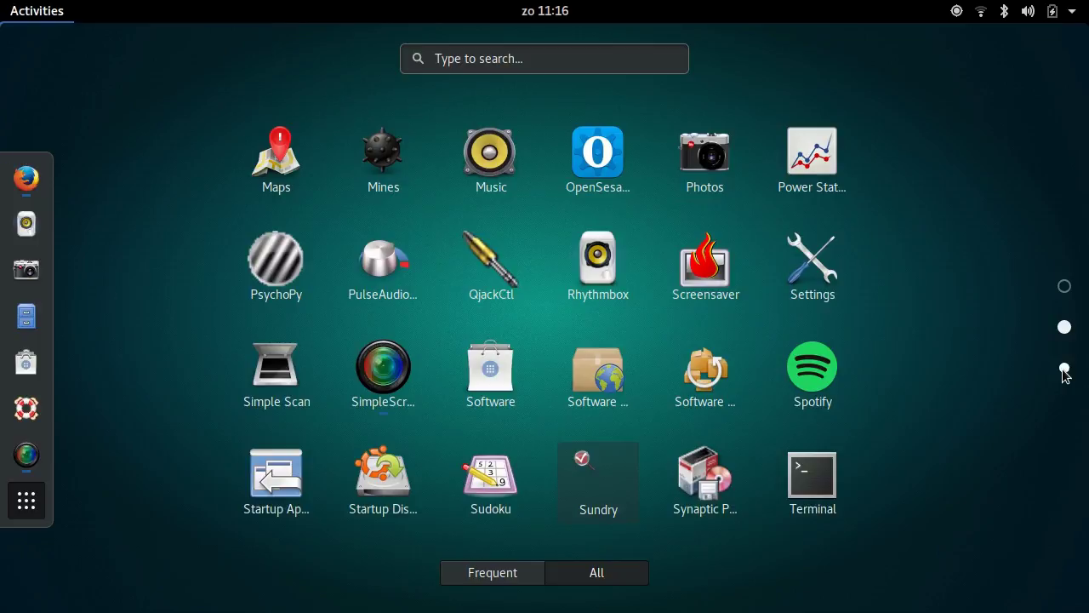
click(1064, 288)
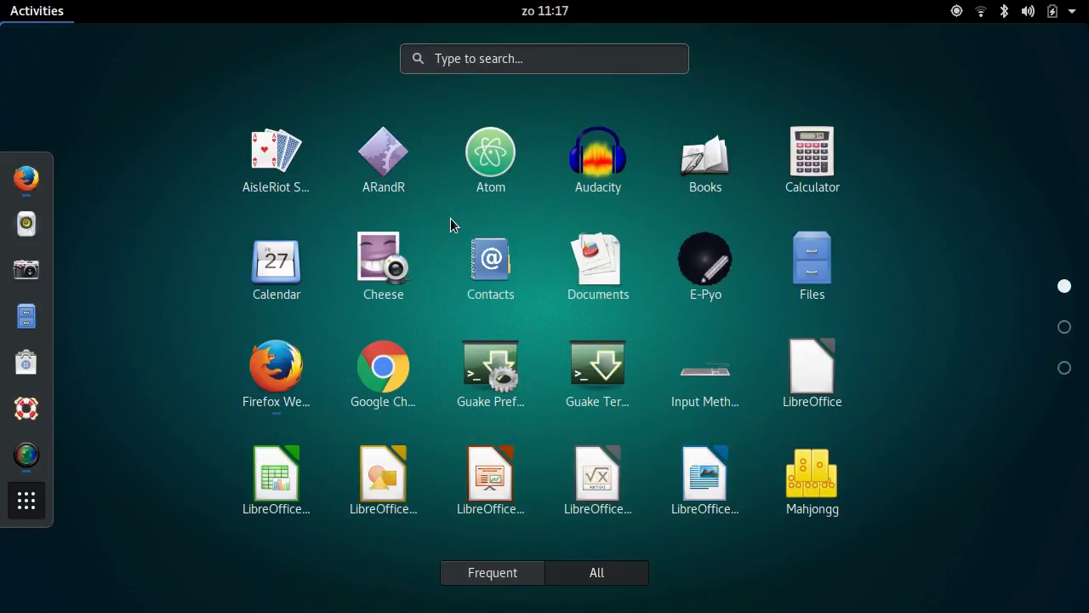
Search for 'opensesa', then clear the search and return to the workspace overview
click(507, 56)
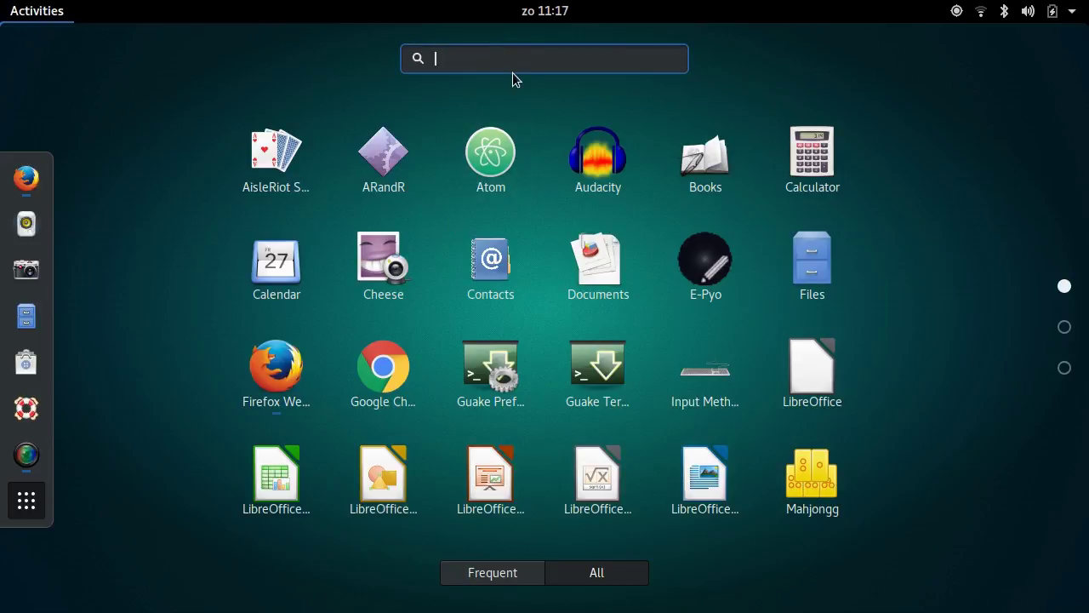
text(opensesame)
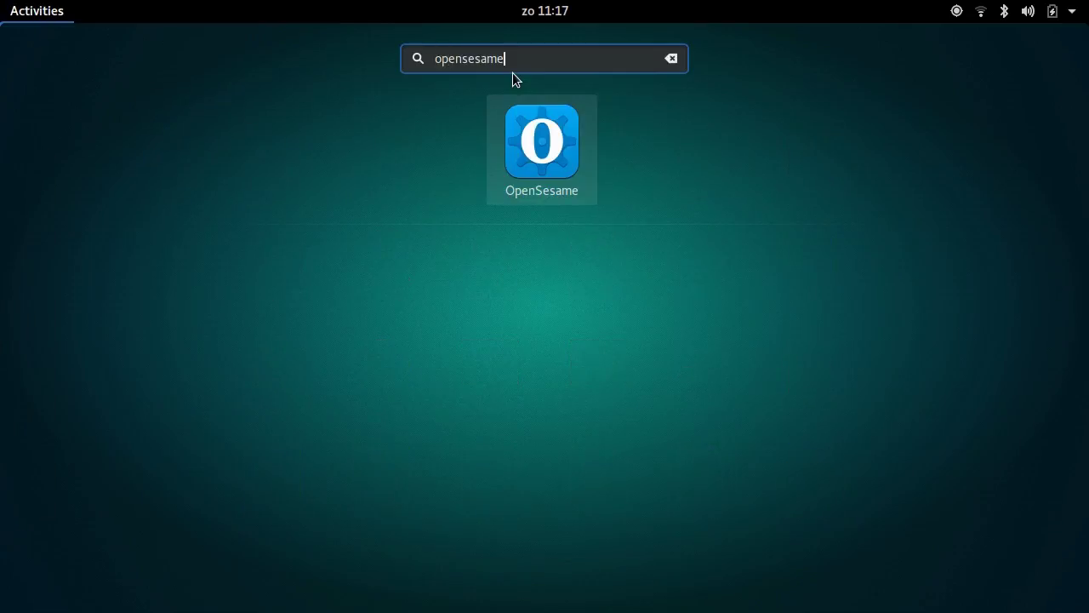
key(Escape)
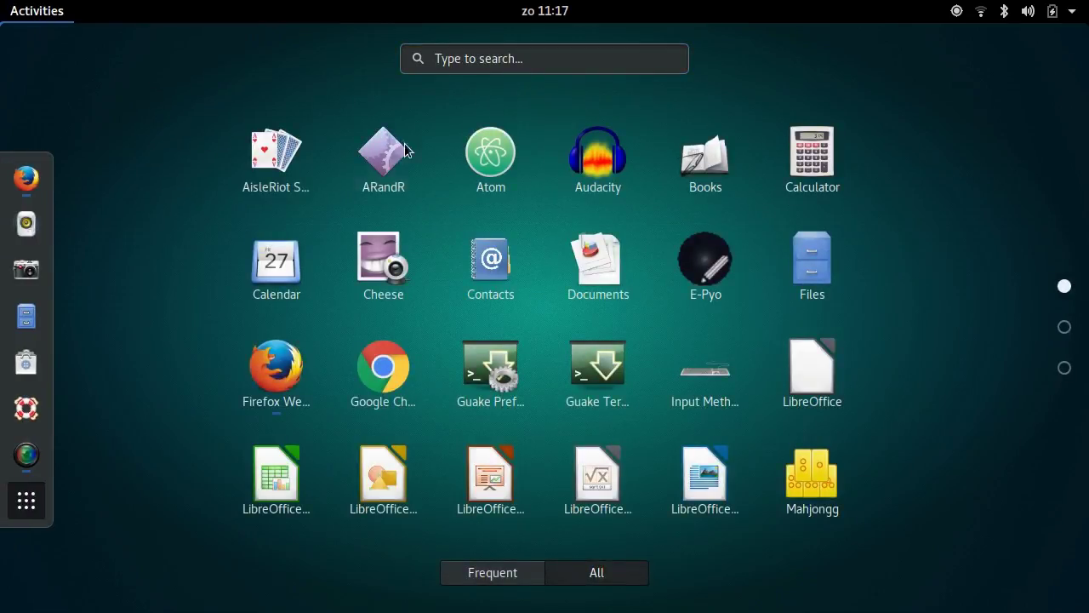
key(Escape)
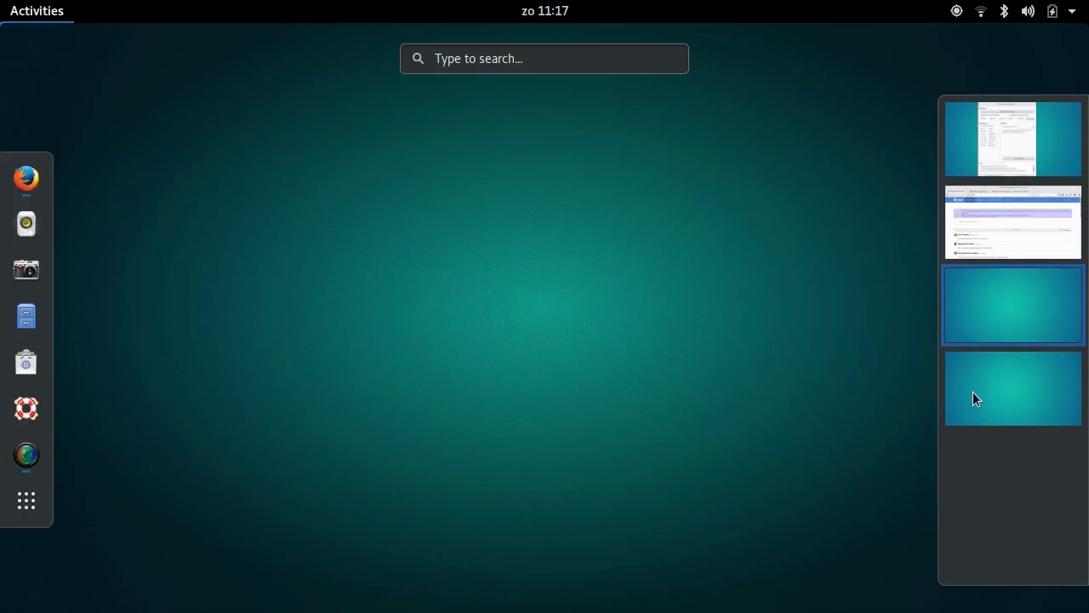
Switch to the third workspace, then reopen the overview and move to the last workspace, dropping the empty one
click(1005, 291)
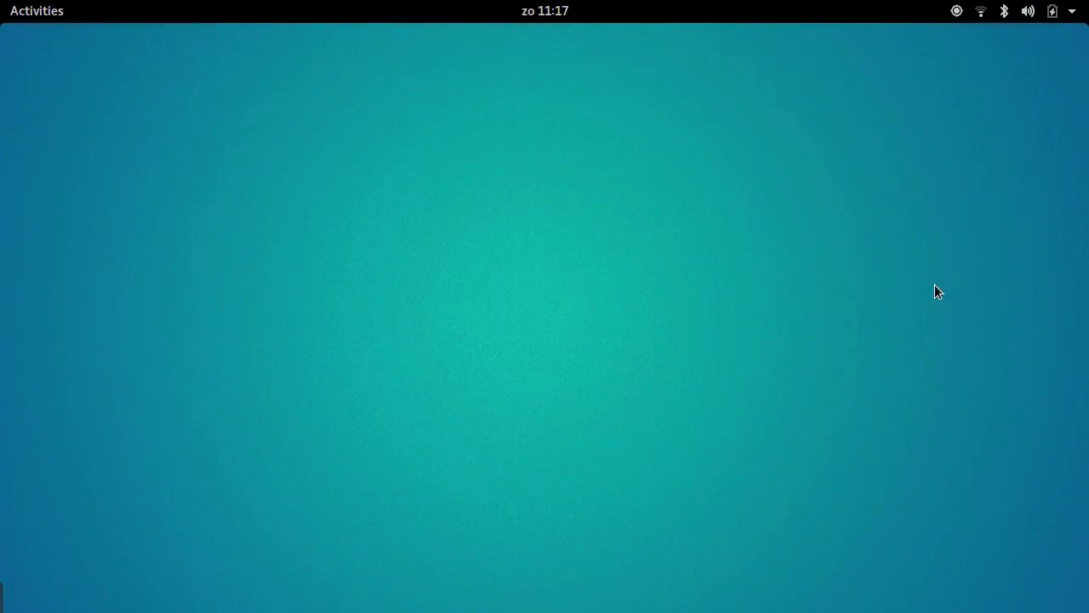
mouse_move(1, 2)
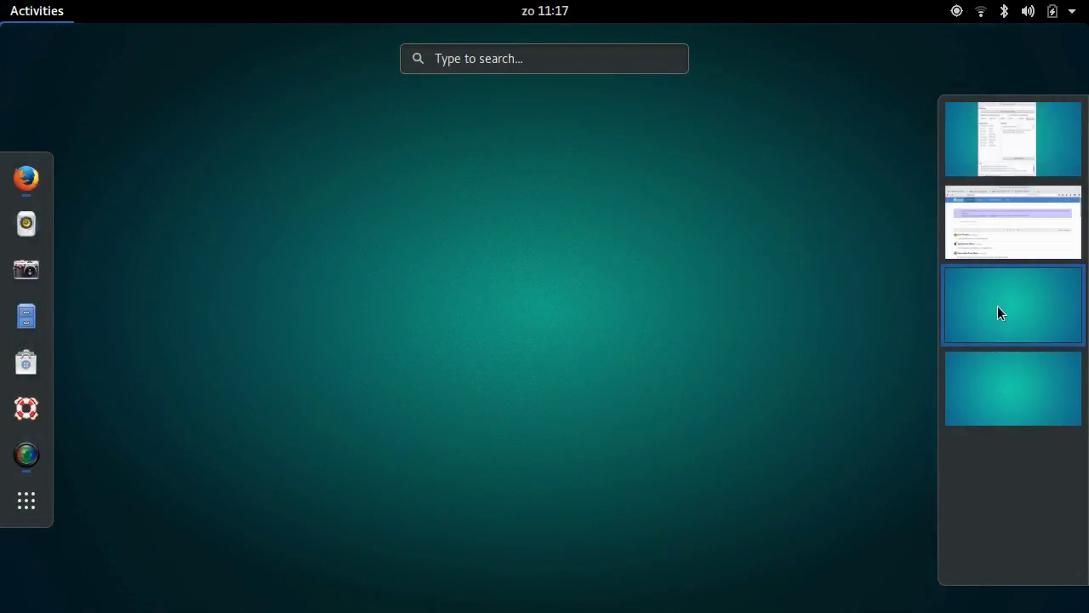
click(1002, 390)
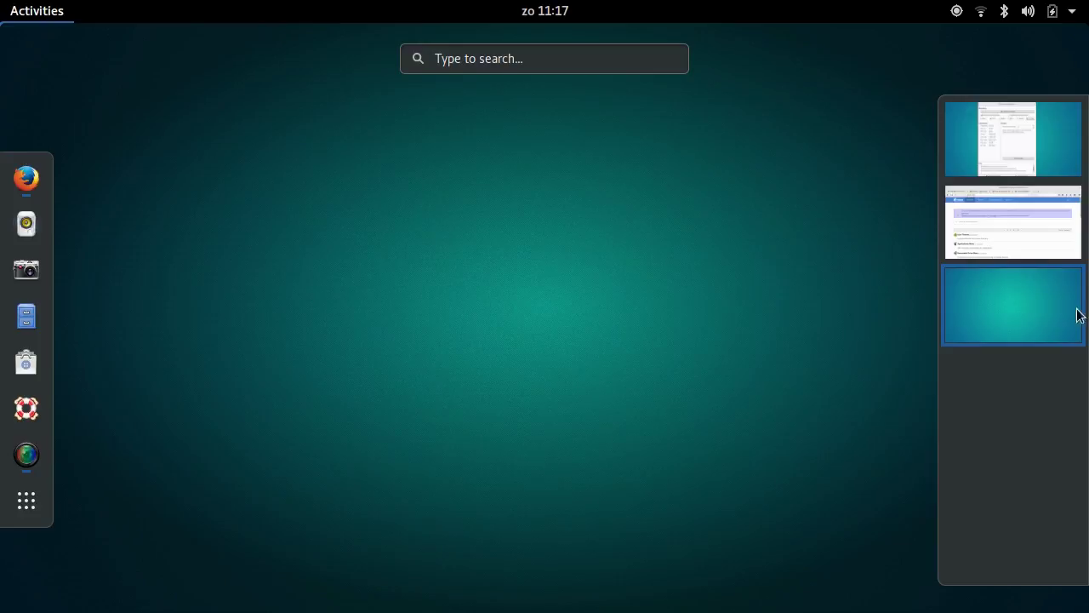
Open Files on the Home folder, then open a second Files window on the empty last workspace
click(27, 315)
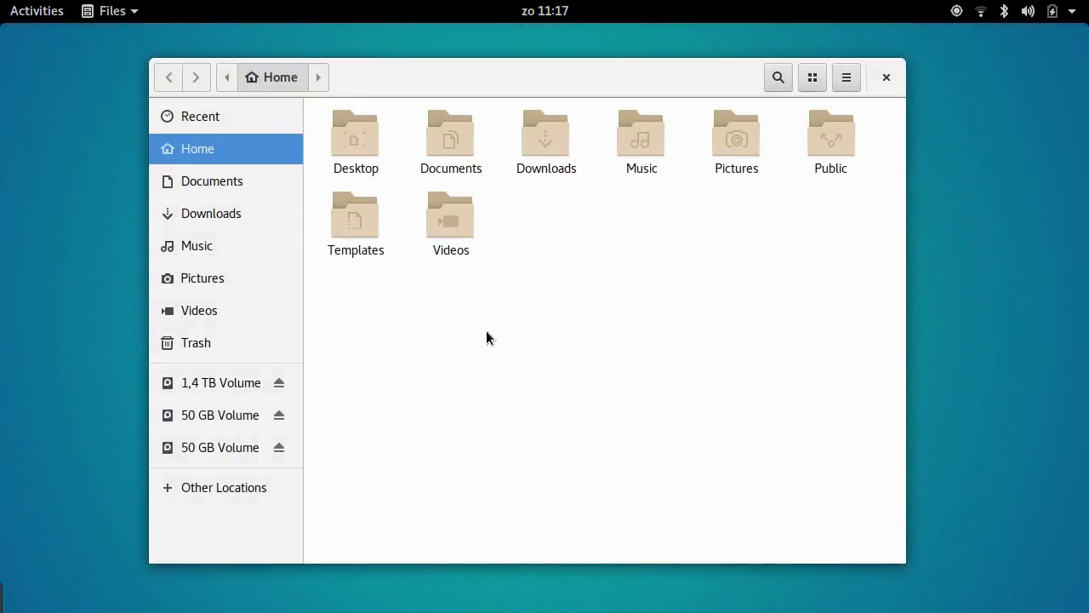
mouse_move(3, 3)
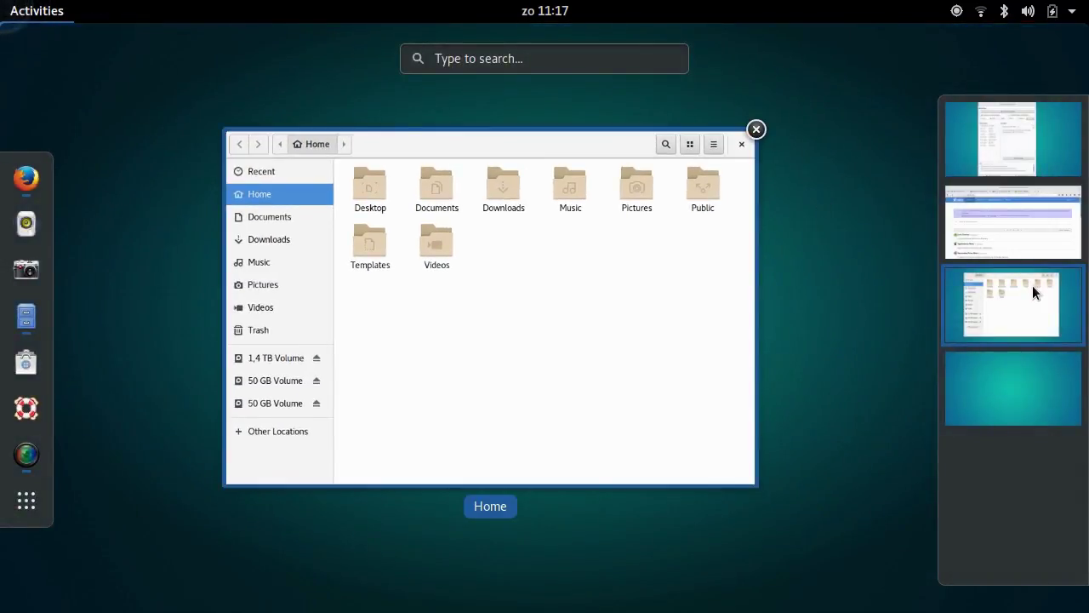
click(988, 401)
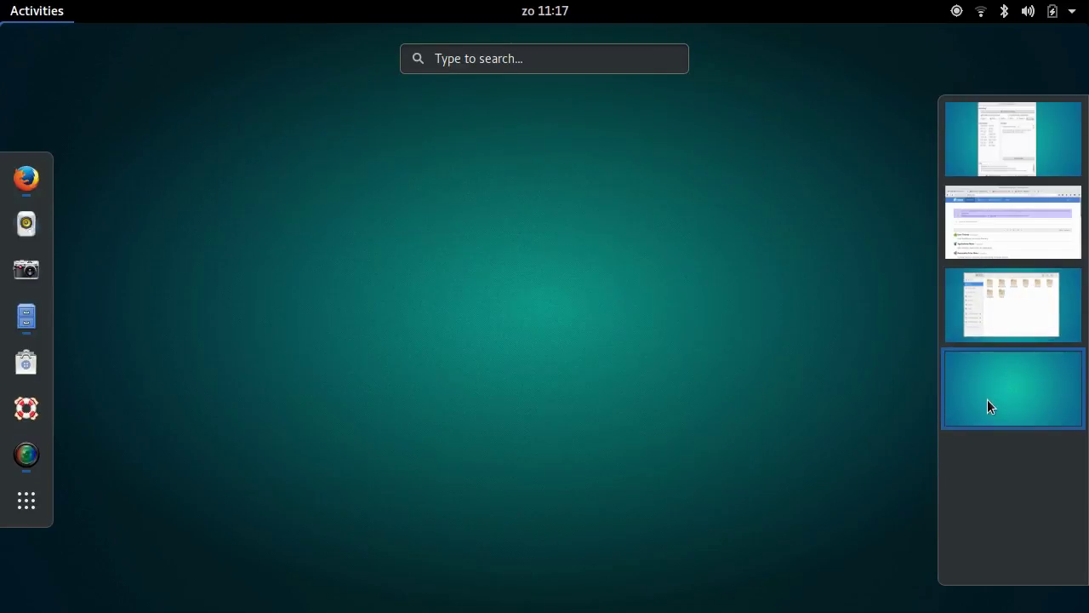
right_click(28, 323)
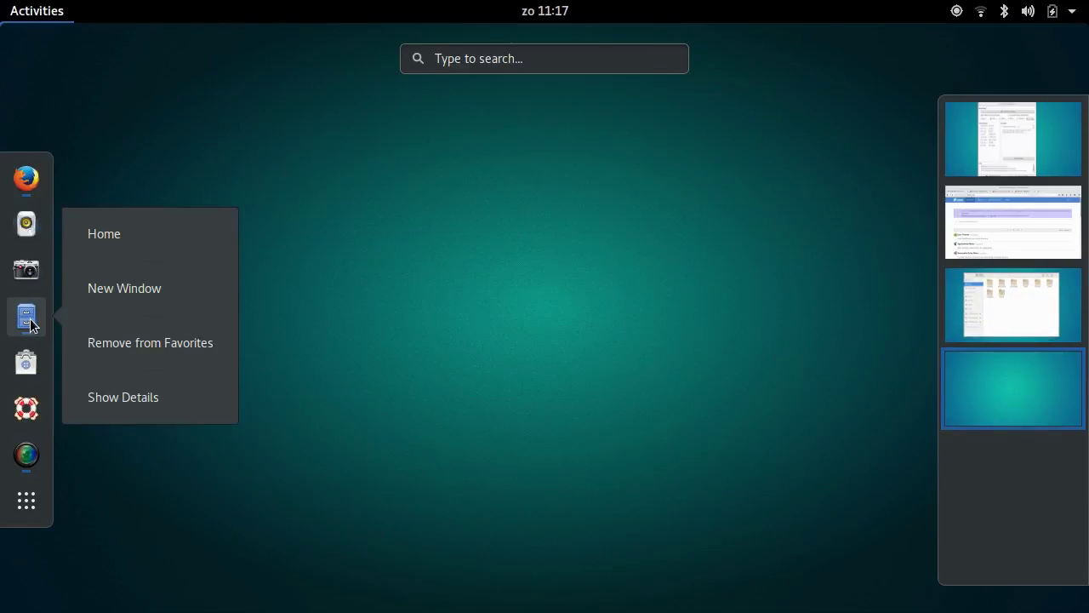
click(122, 290)
Close the two spare Files windows from the overview, then return to the desktop
click(42, 13)
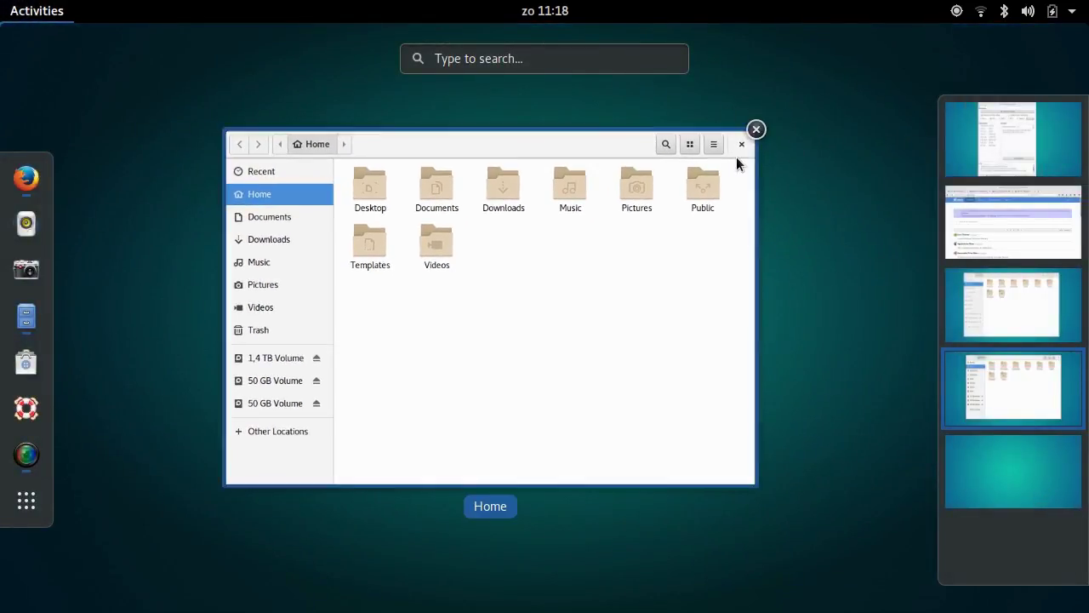
click(756, 129)
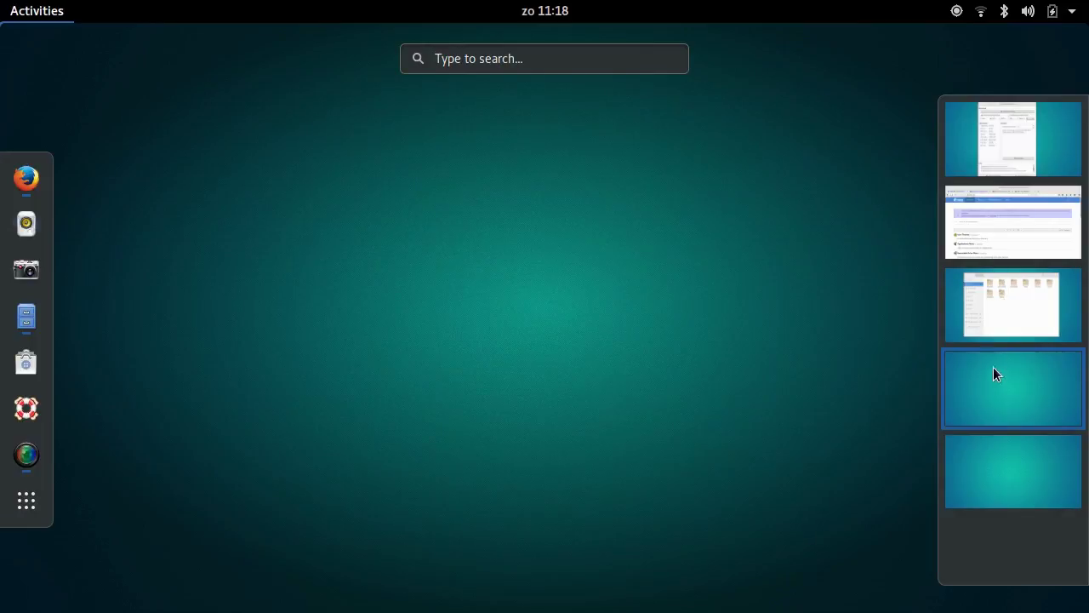
click(992, 305)
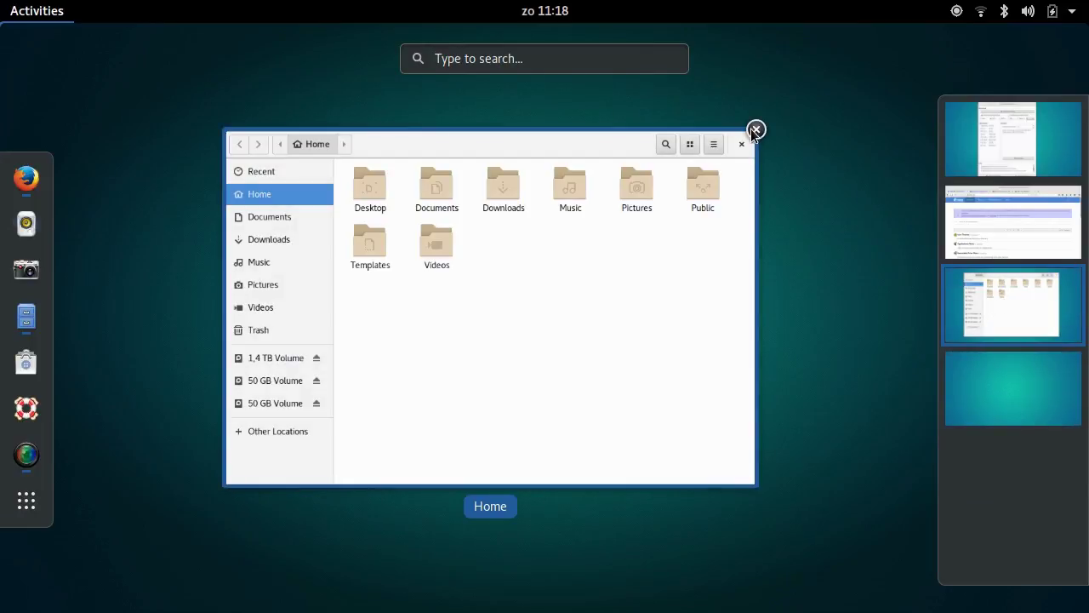
click(755, 130)
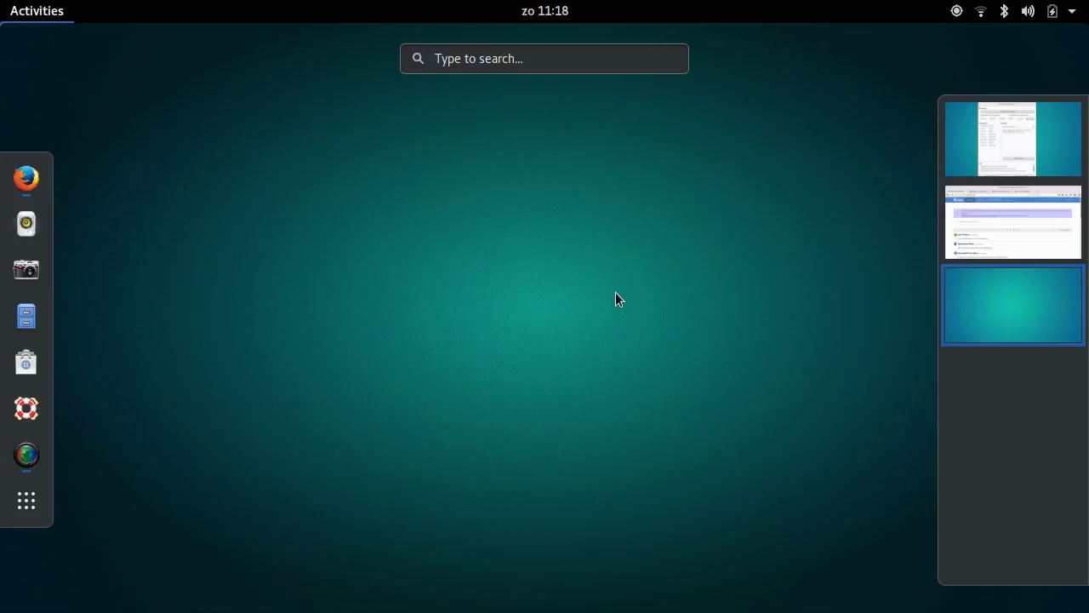
click(613, 291)
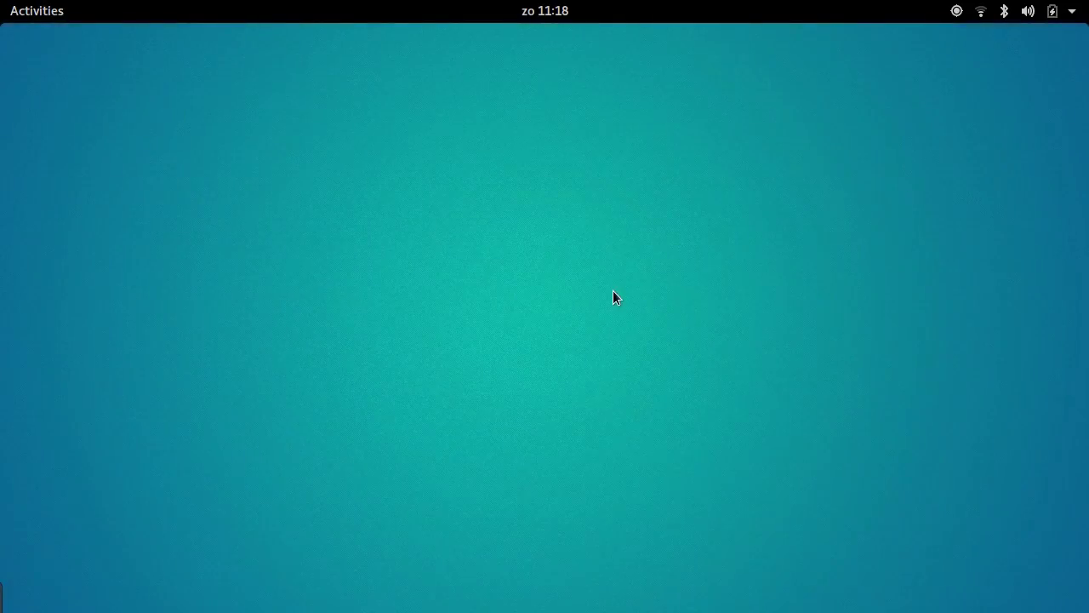
Open the Files Home folder window, nudge it slightly, and maximize it by dragging
mouse_move(3, 5)
click(37, 316)
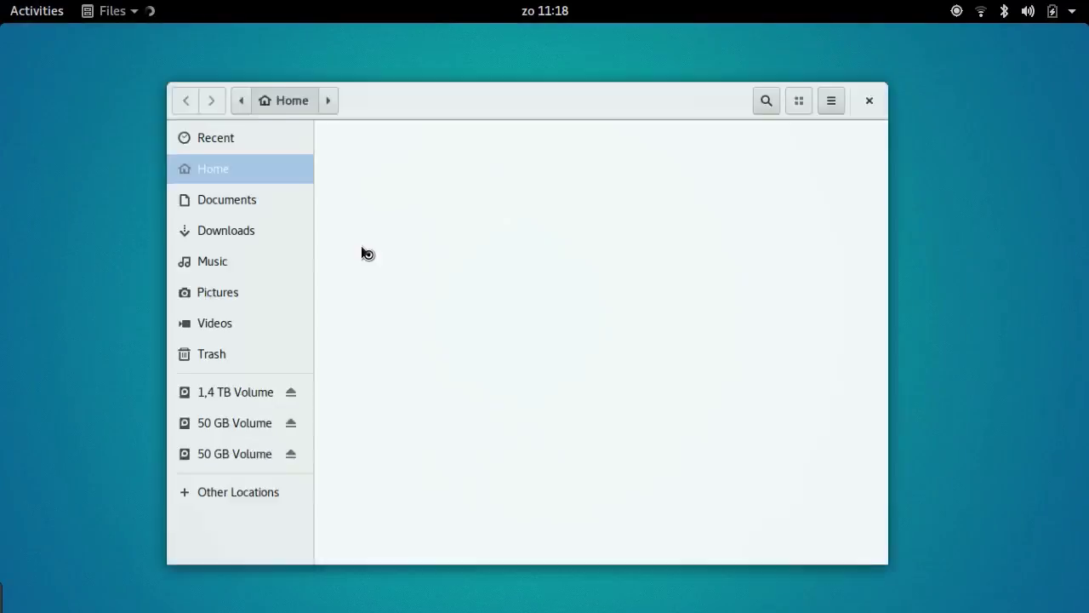
mouse_move(470, 77)
mouse_down()
mouse_move(486, 90)
mouse_move(478, 83)
mouse_up()
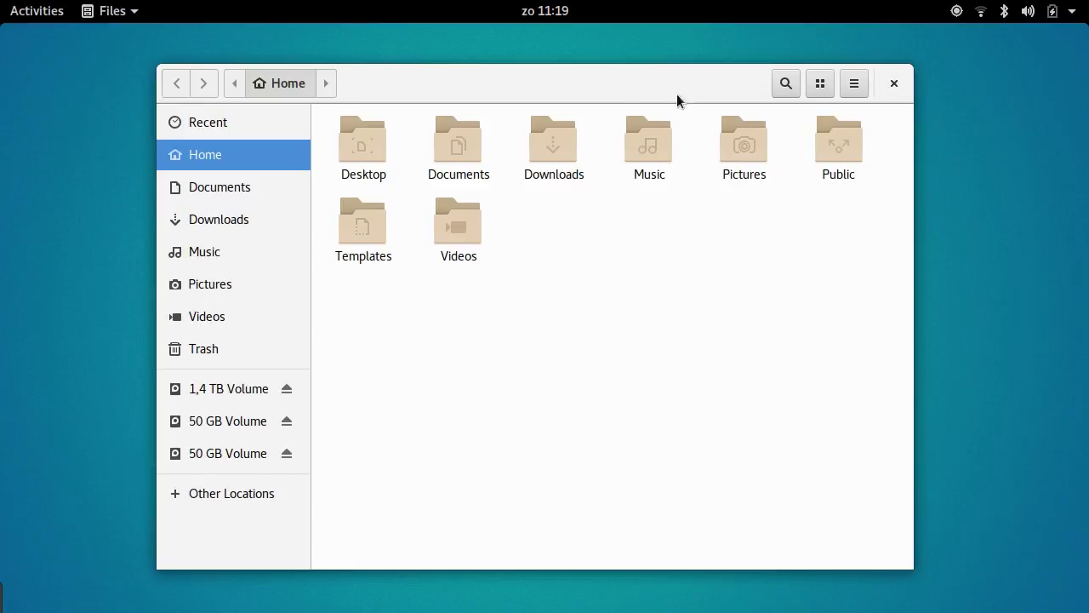
drag(595, 80, 1080, 172)
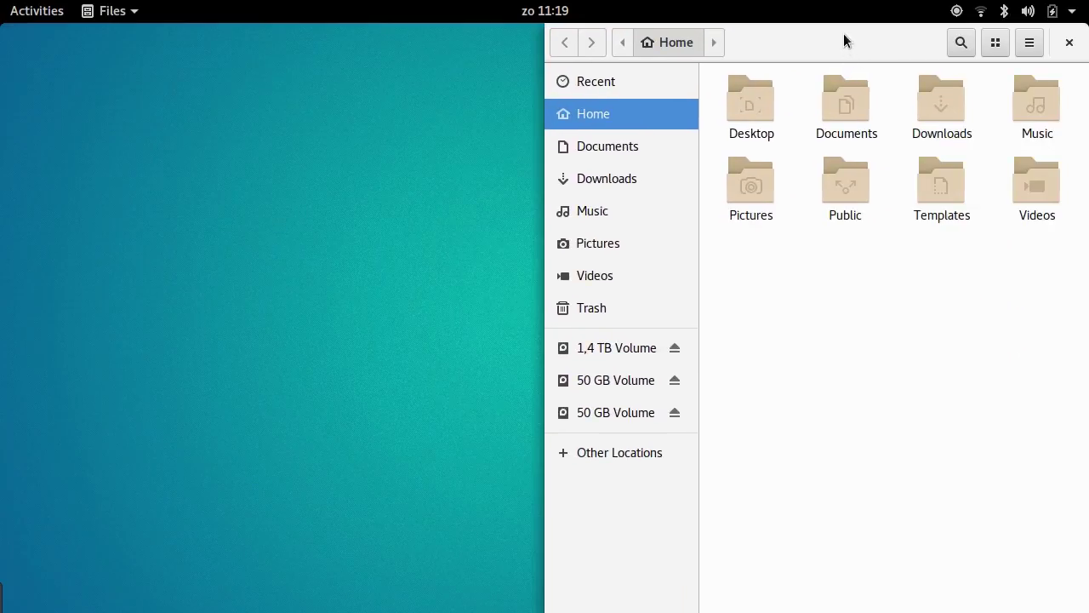
Tile Files to the right half, recentre it, and fine-tune its position
drag(846, 39, 583, 79)
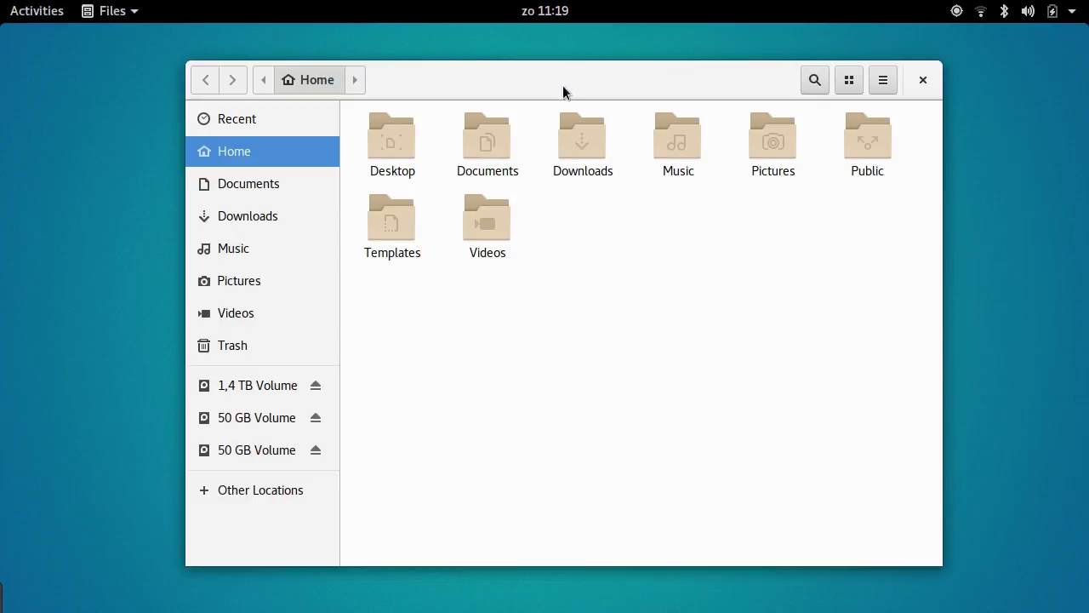
mouse_move(2, 5)
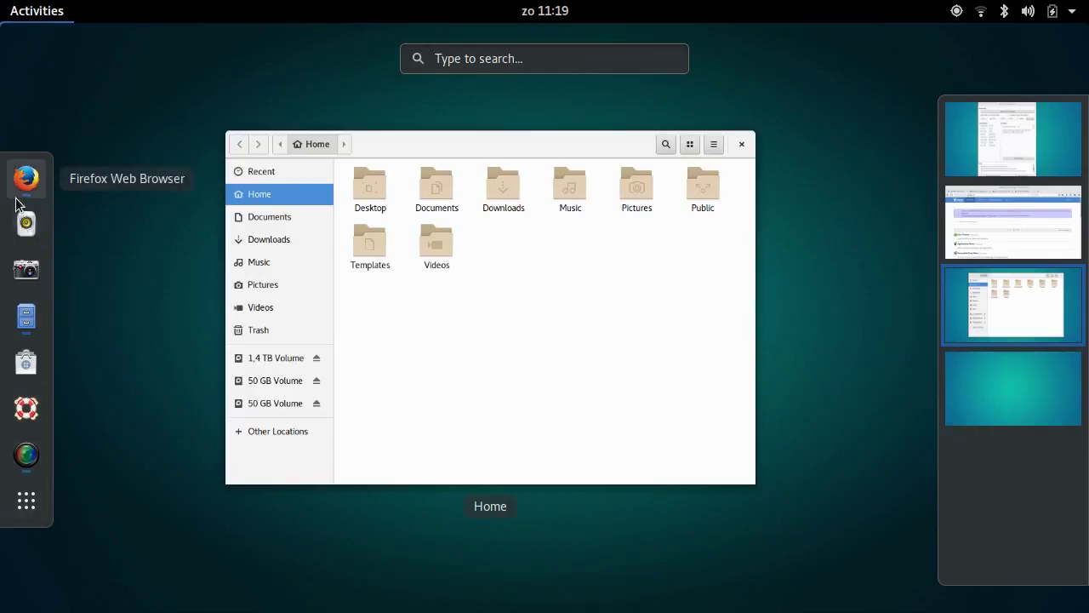
click(426, 305)
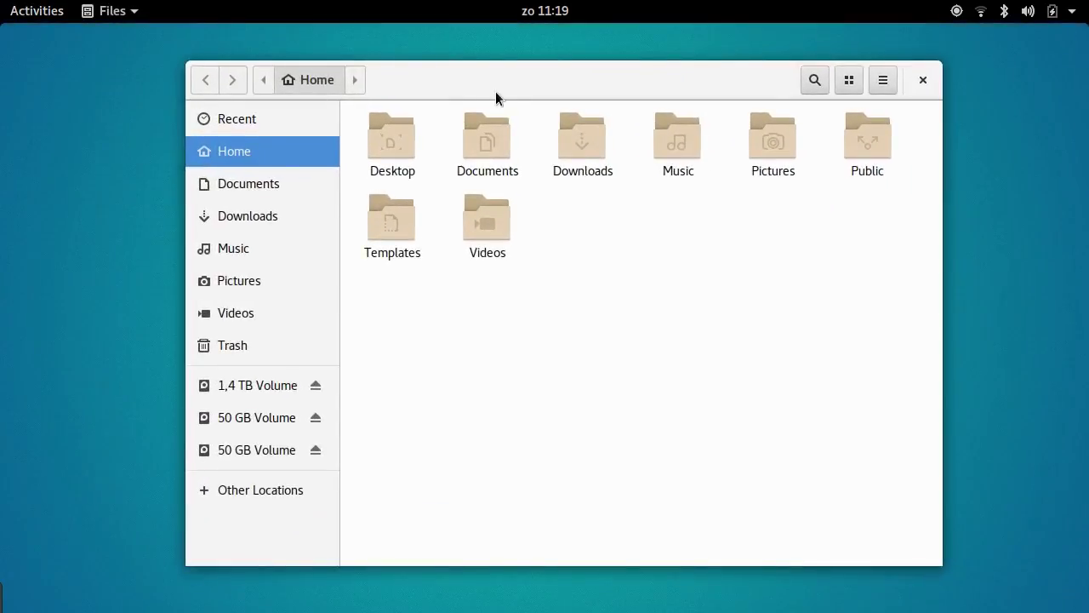
mouse_move(495, 91)
mouse_down()
mouse_move(480, 95)
mouse_move(487, 85)
mouse_up()
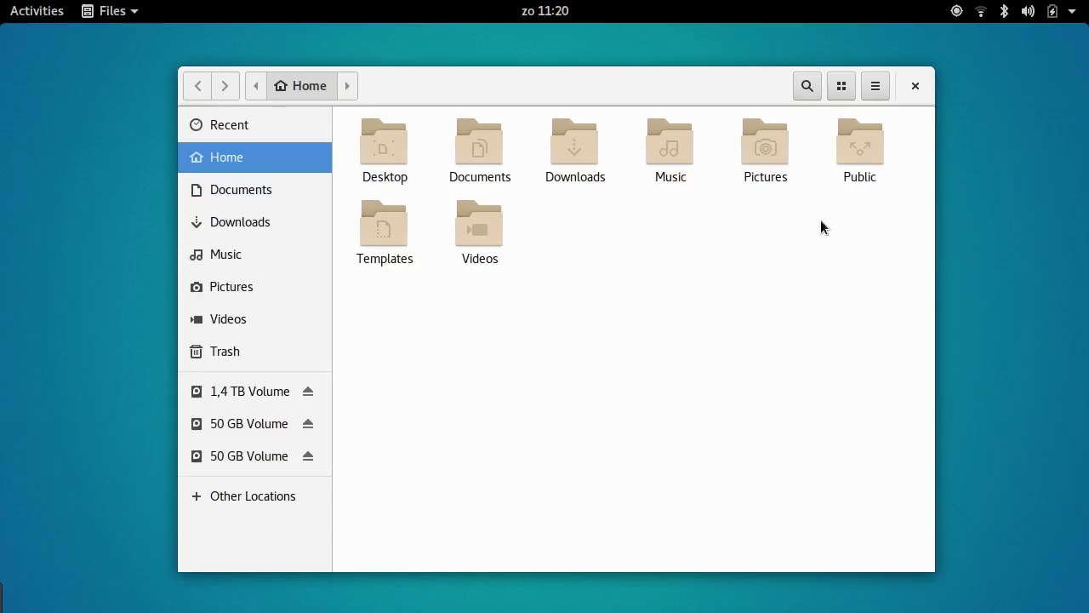
drag(736, 84, 722, 74)
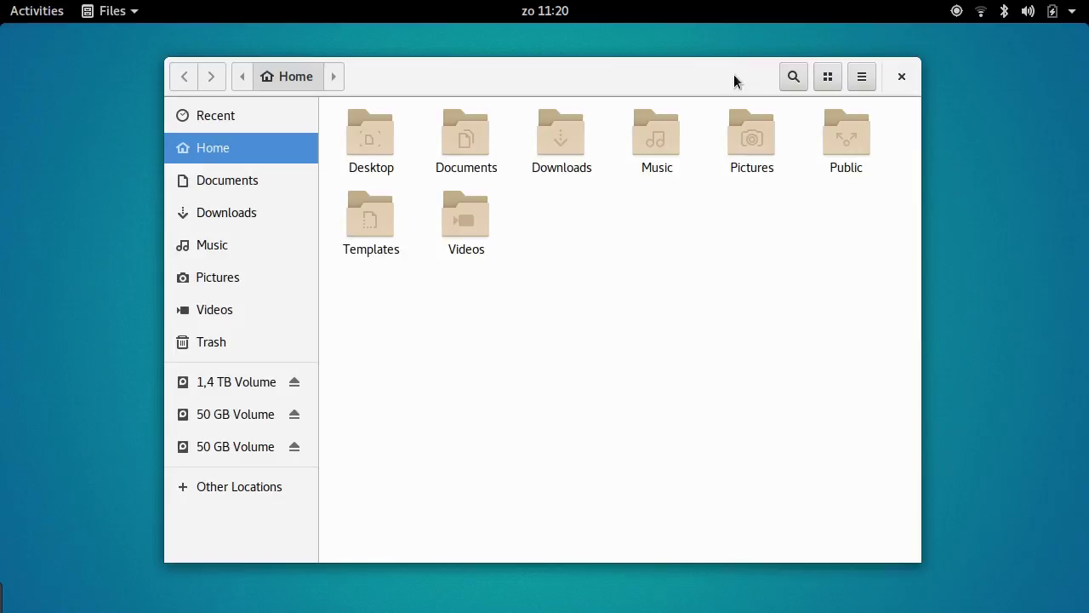
Close Files and switch to Firefox on the extensions.gnome.org page
click(901, 78)
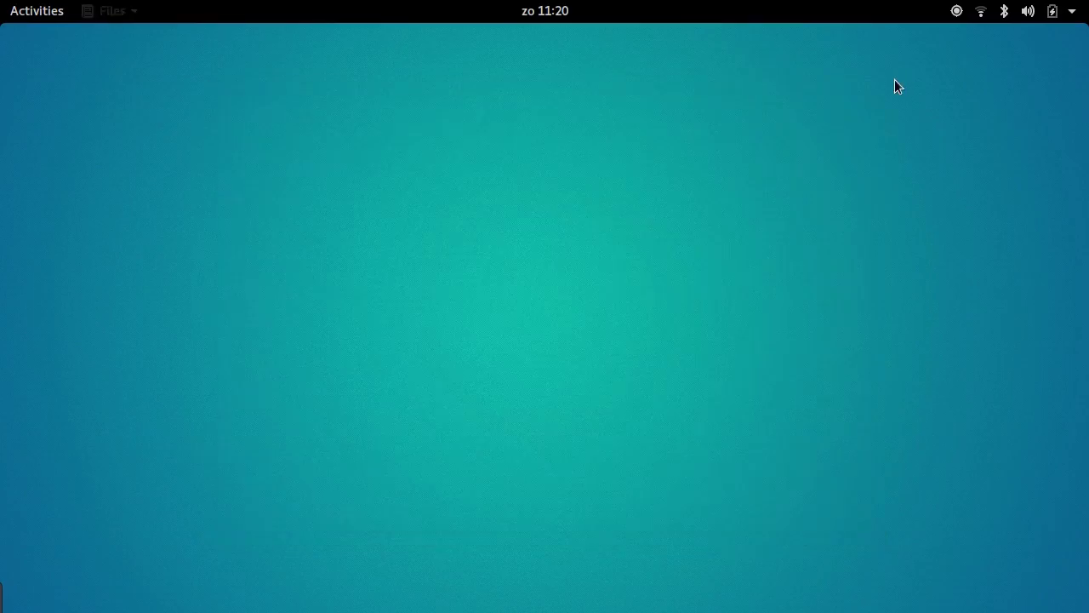
key(alt+Tab)
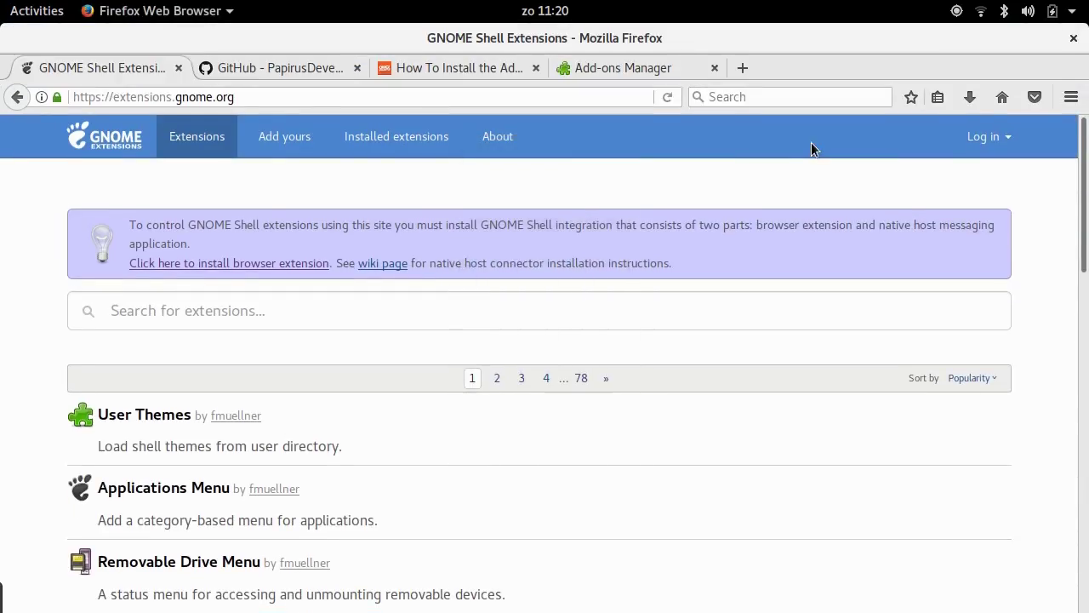
click(234, 97)
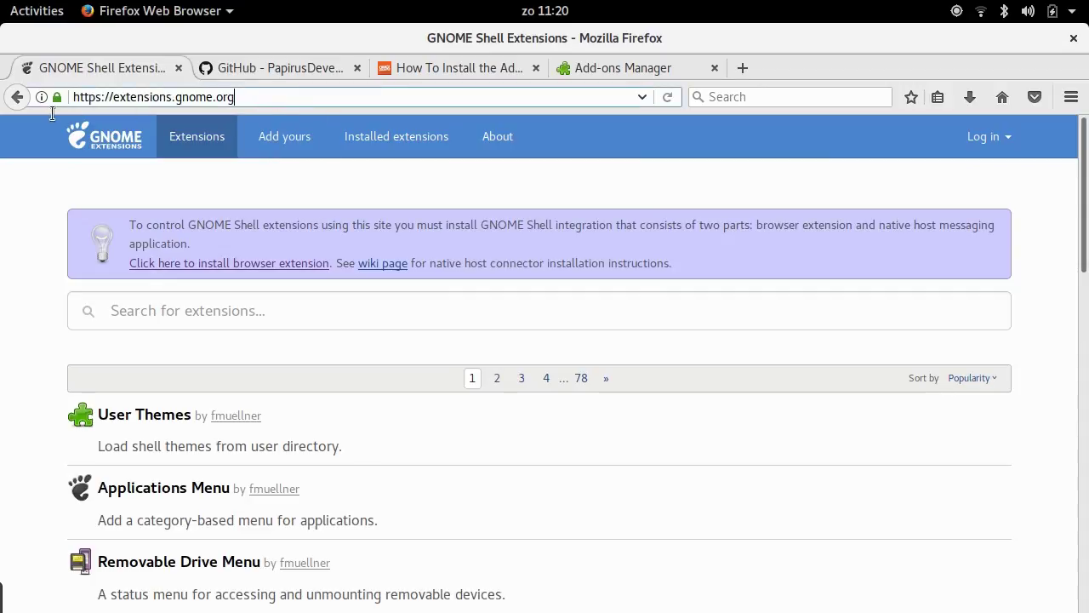
drag(234, 97, 43, 96)
click(242, 99)
click(280, 214)
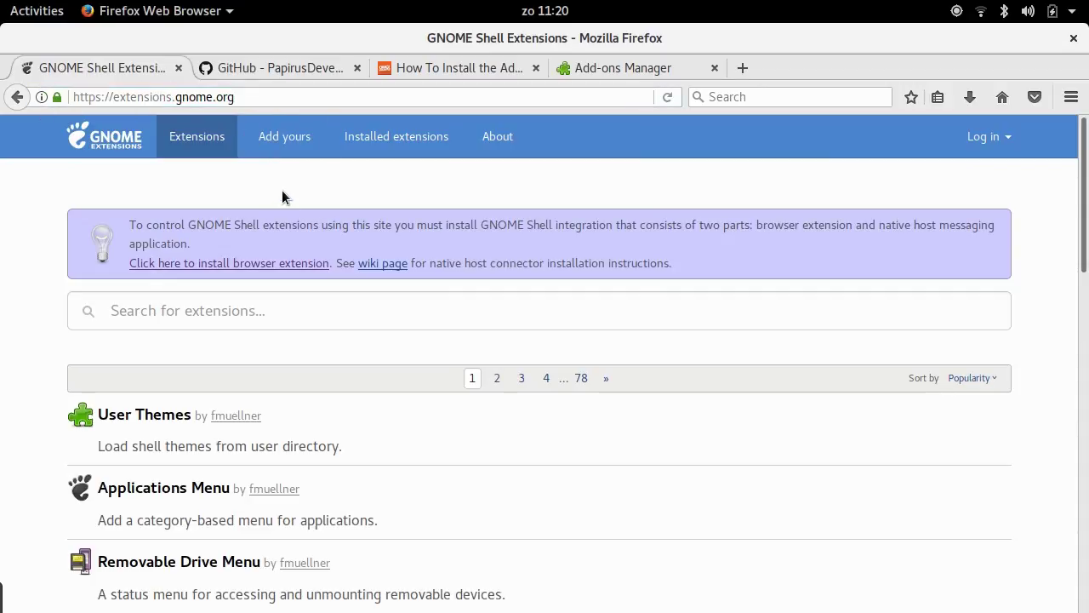
Install the GNOME Shell integration add-on, allowing and confirming it, and dismiss the success notice
click(157, 266)
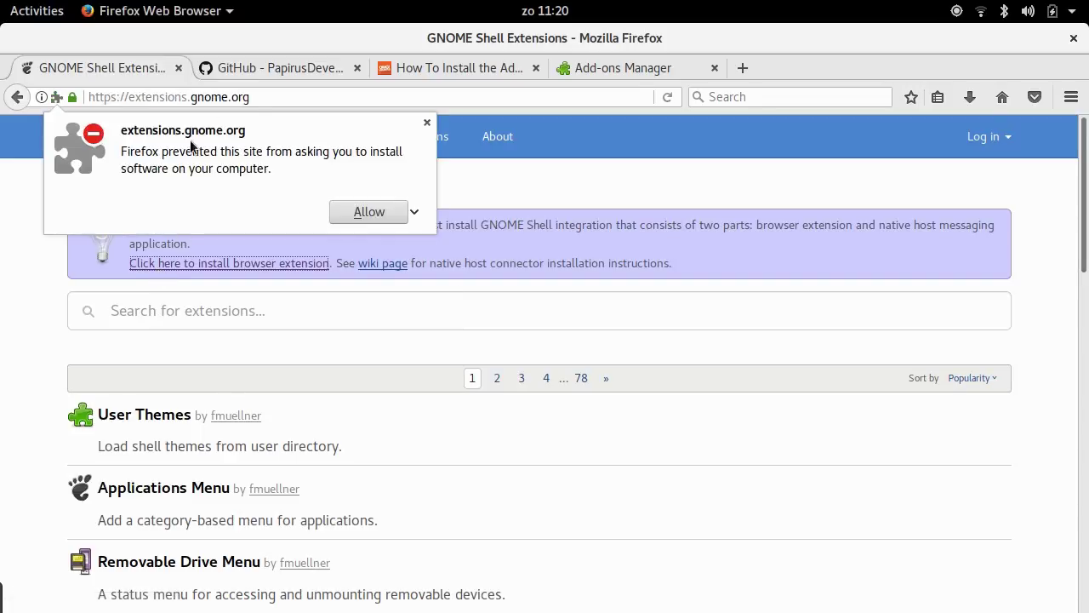
click(343, 218)
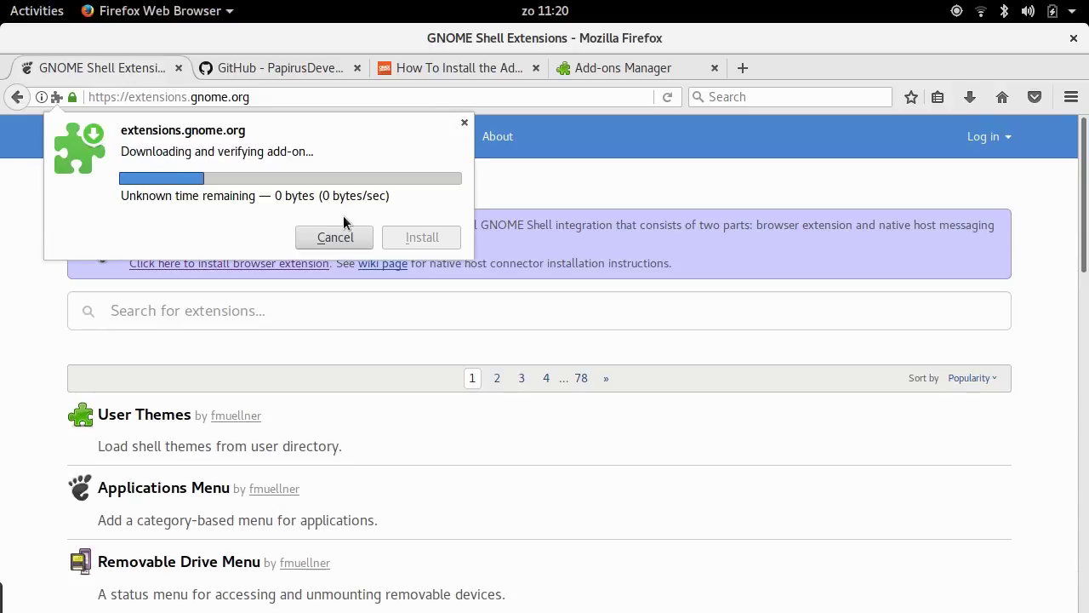
click(394, 246)
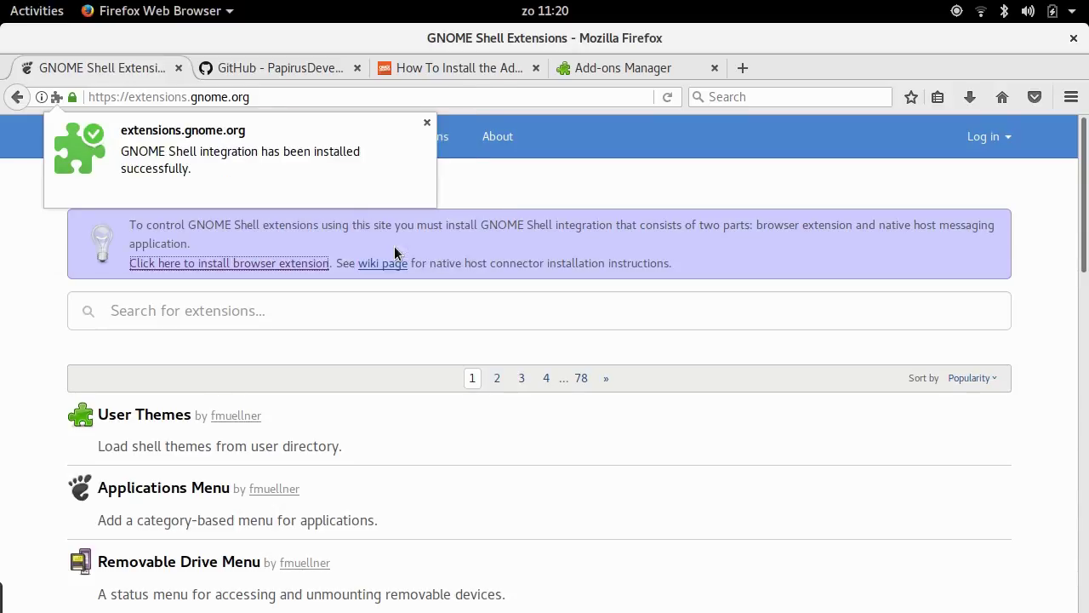
click(427, 125)
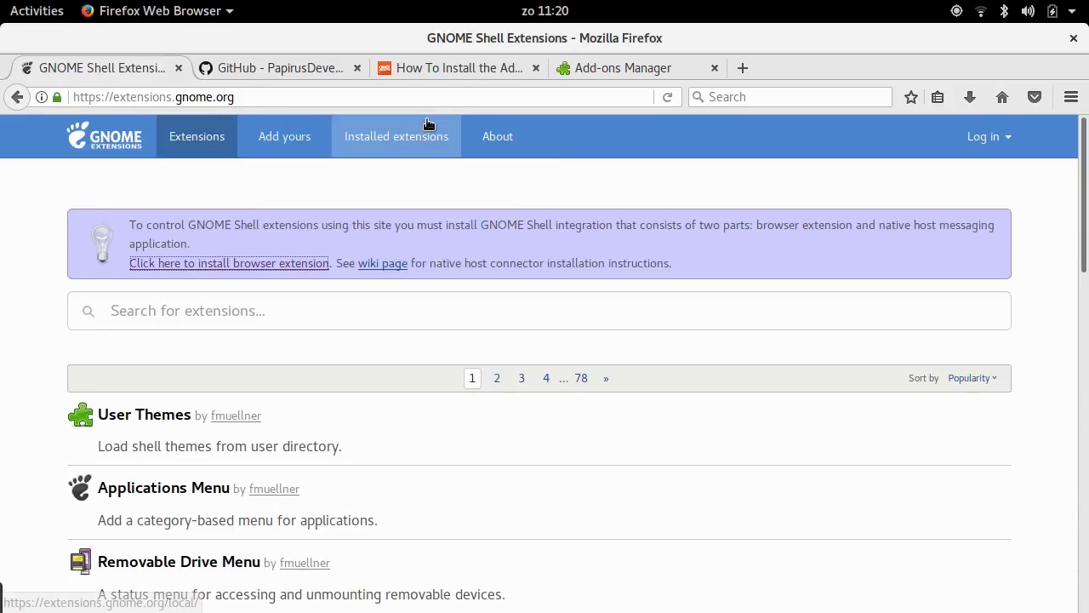
Reload extensions.gnome.org, search for 'dash to', and open the Dash to Dock page
click(668, 96)
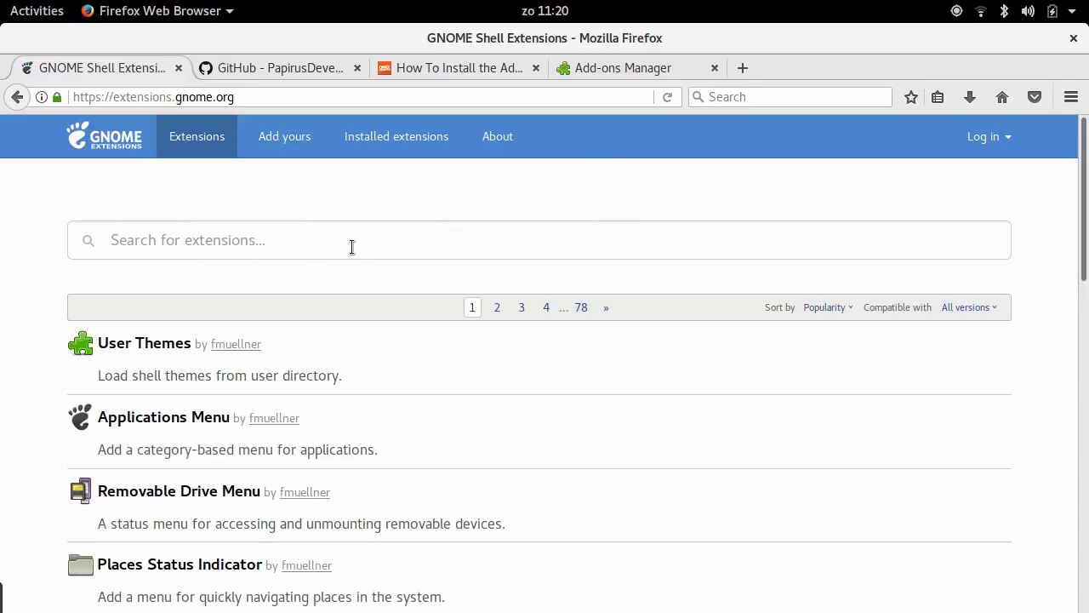
click(352, 246)
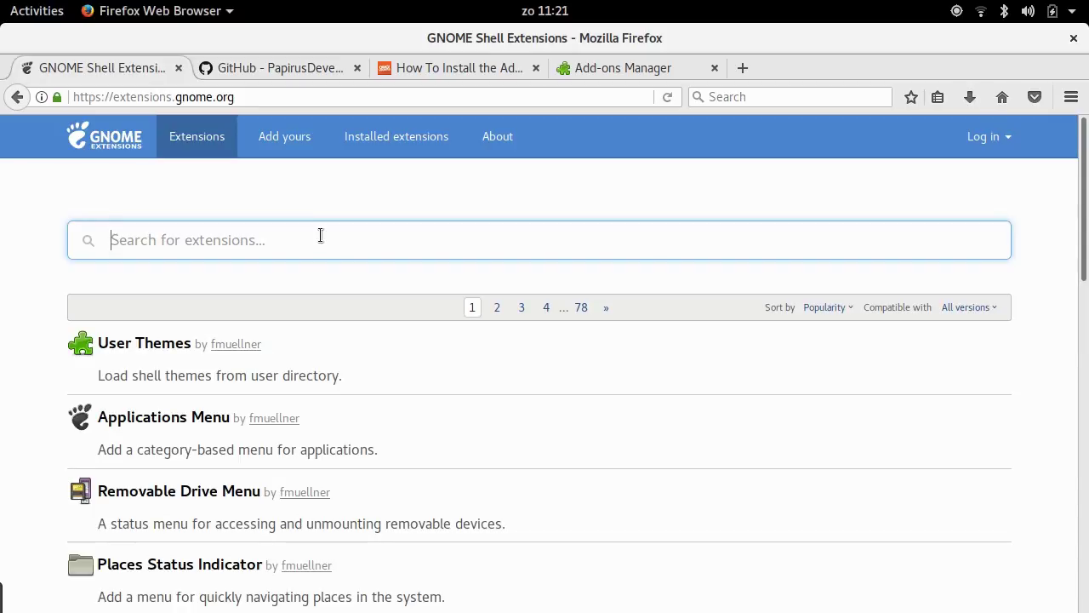
text(dash )
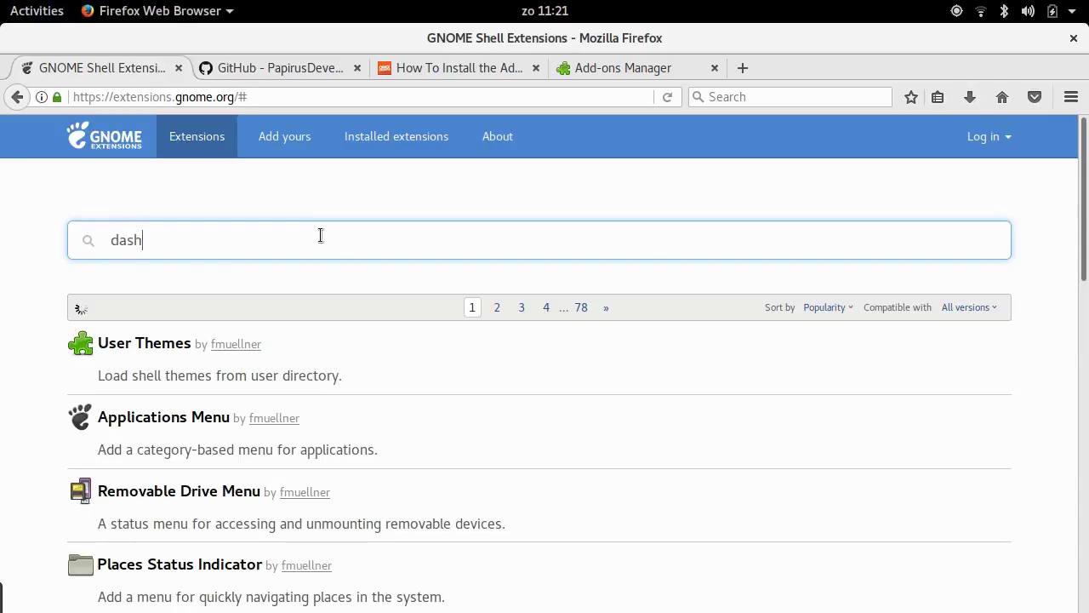
text(to)
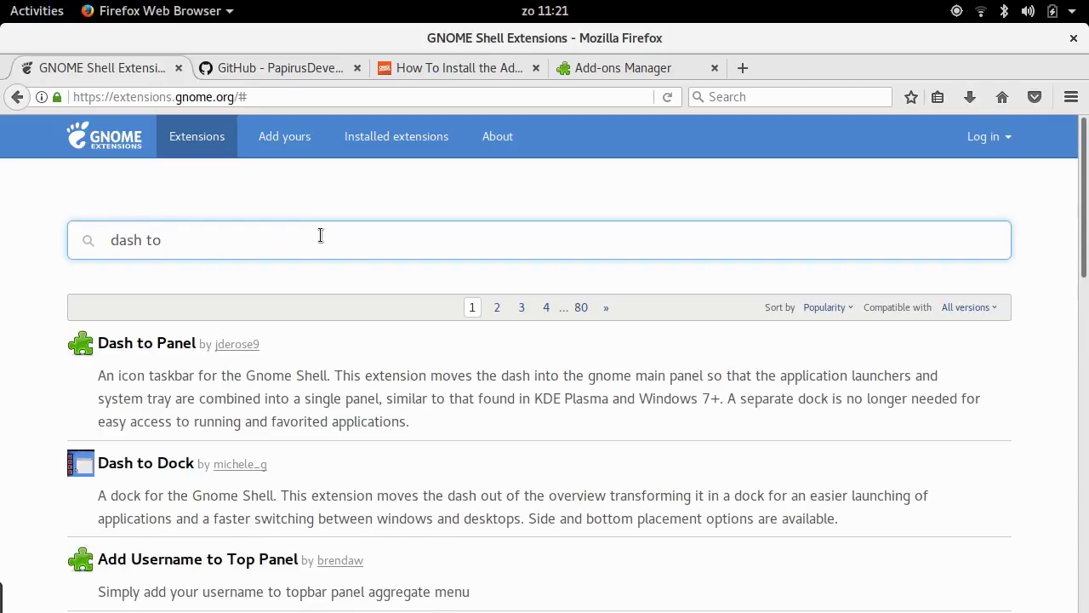
click(144, 464)
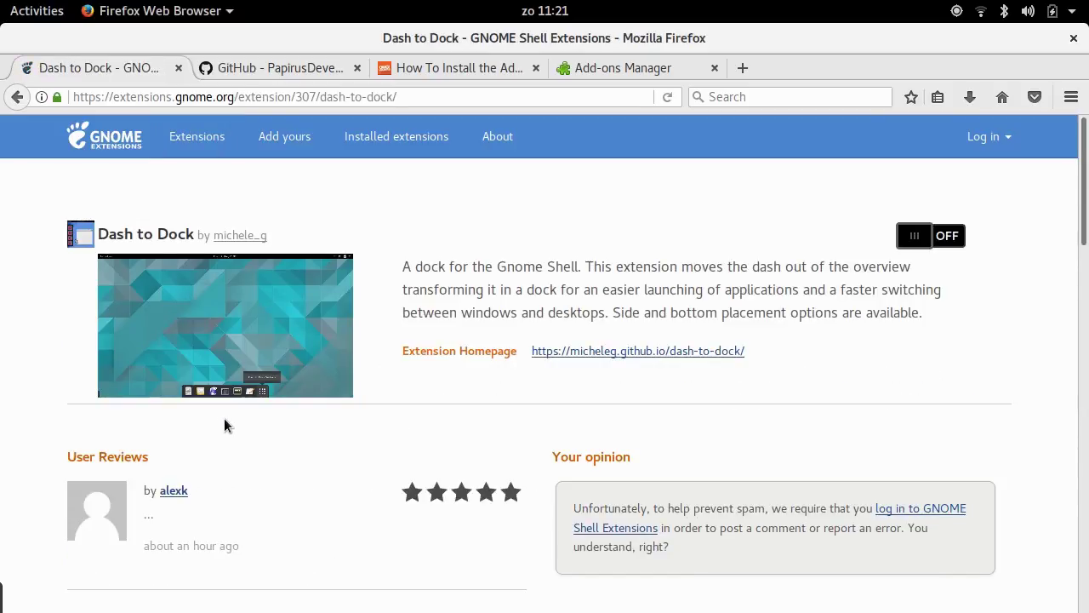
mouse_move(3, 5)
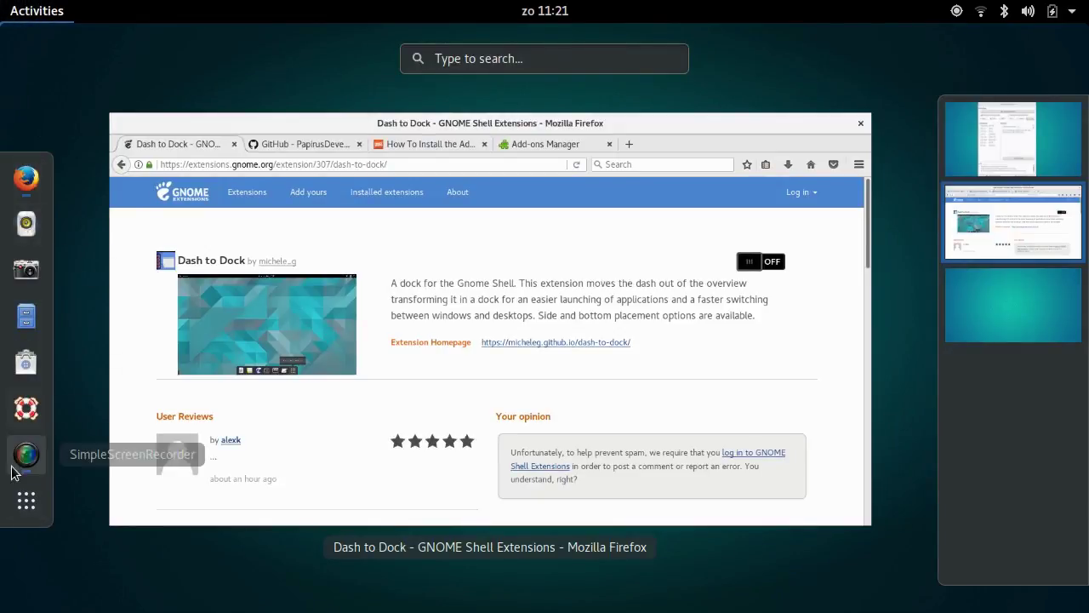
Switch Dash to Dock on and confirm its install, then unmaximize and re-maximize Firefox
click(401, 289)
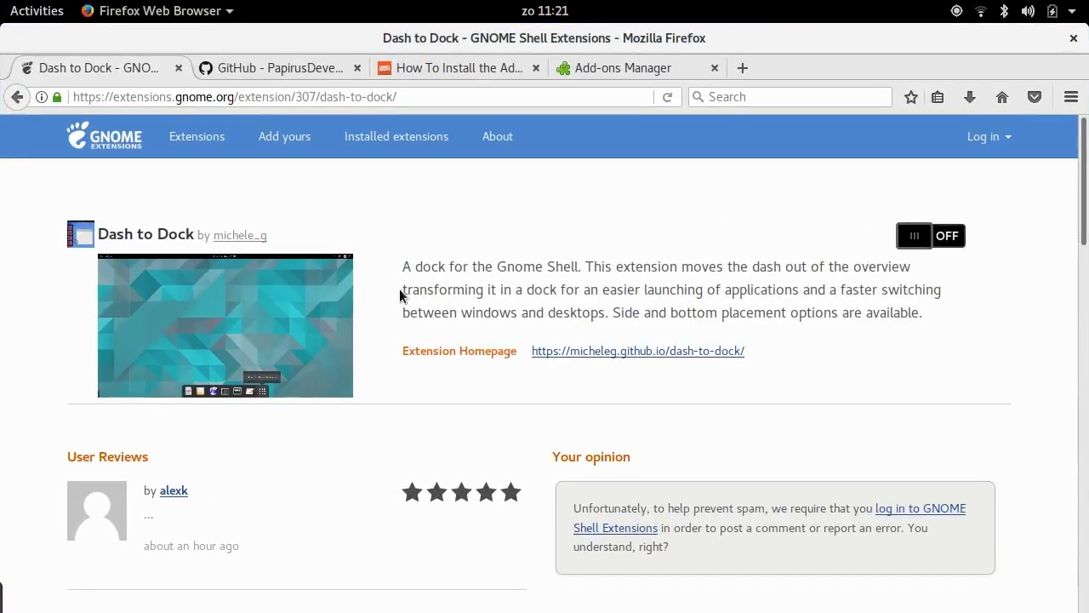
click(913, 237)
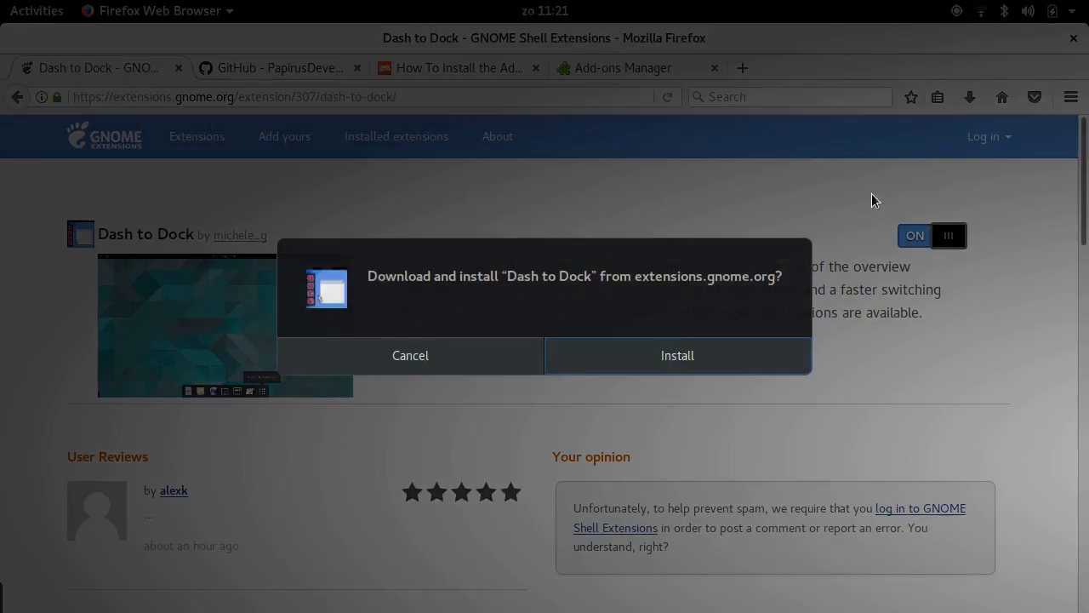
click(641, 359)
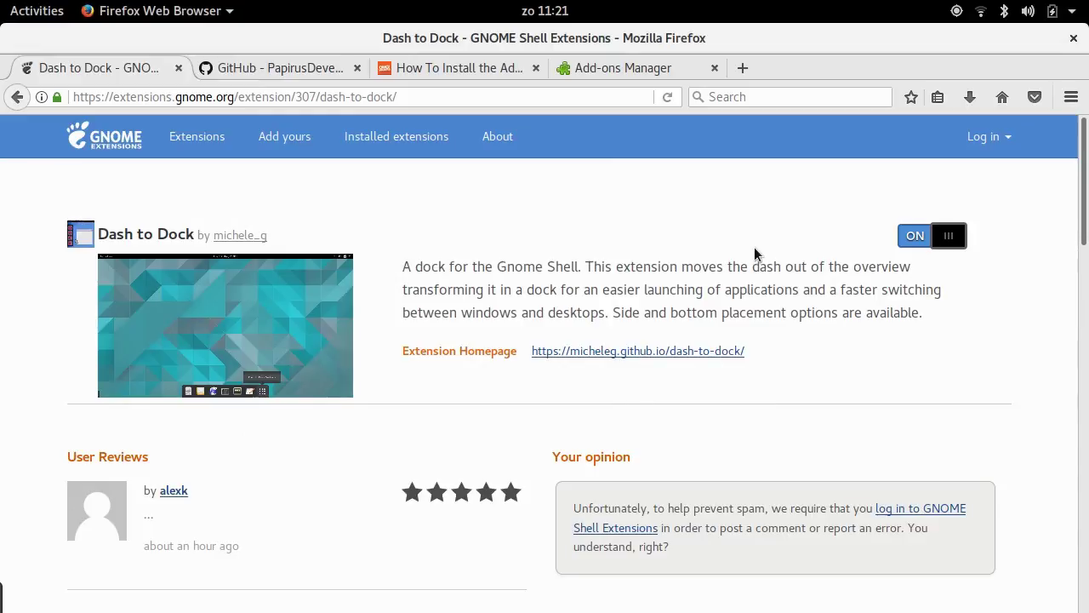
drag(718, 34, 714, 66)
double_click(714, 66)
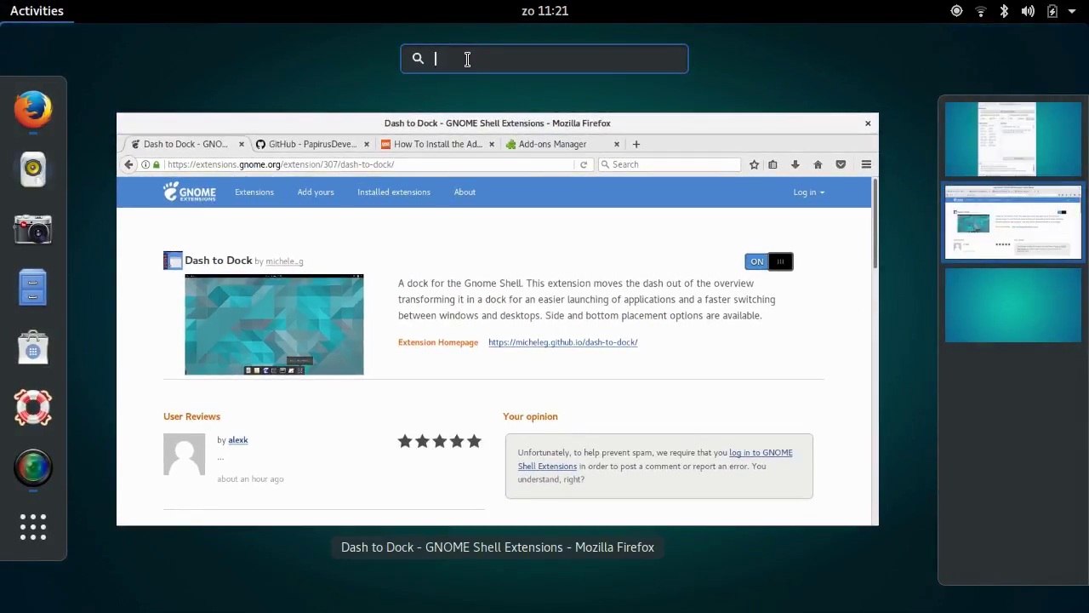
Launch Tweak Tool via a 'gnome' search and open Dash to dock settings from Extensions
text(gnome)
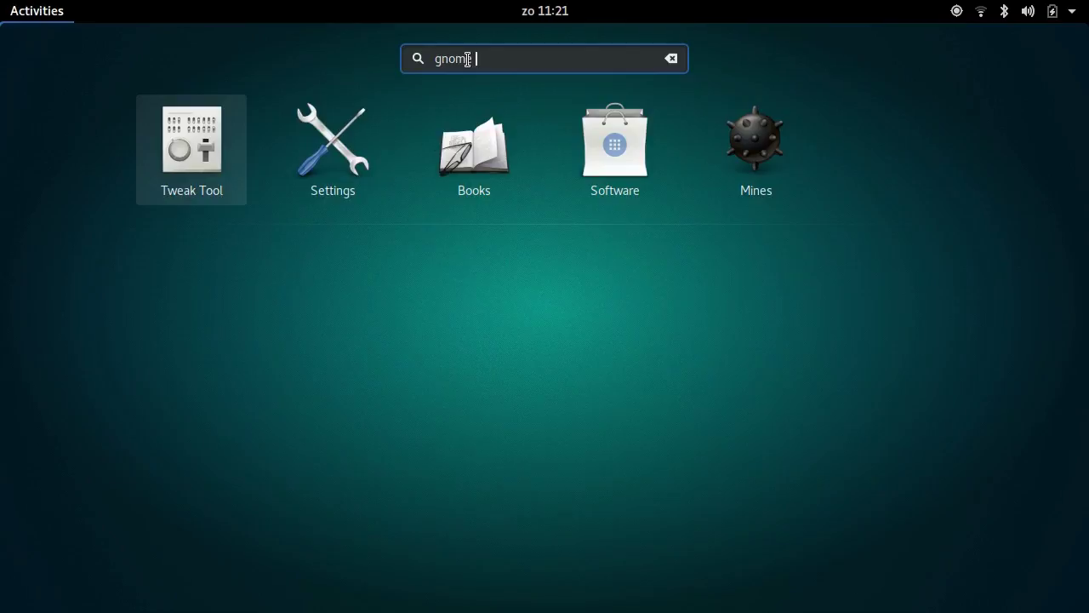
click(204, 137)
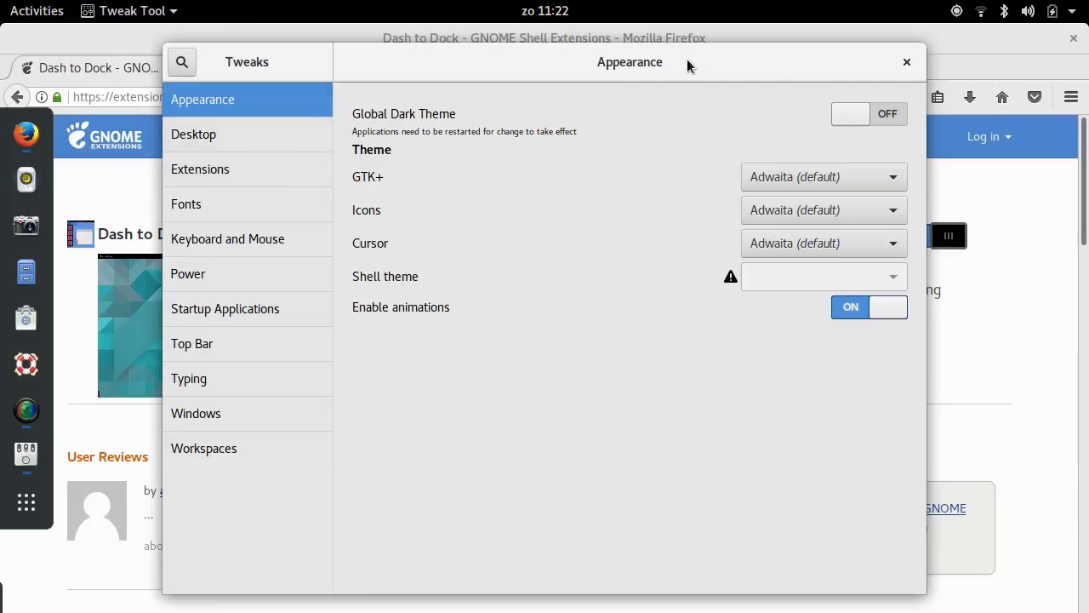
click(1053, 10)
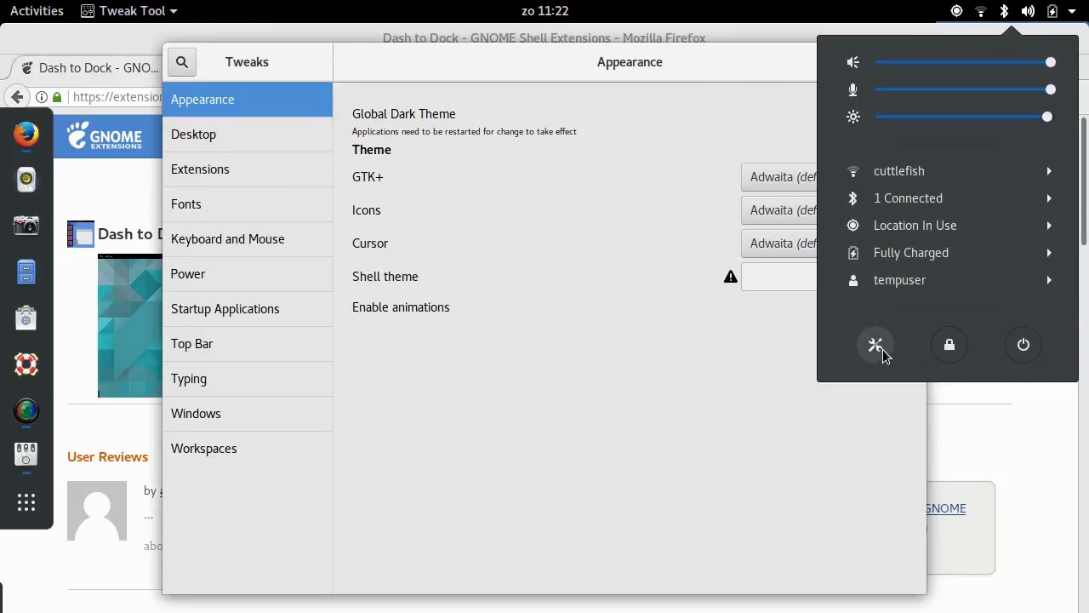
click(1040, 10)
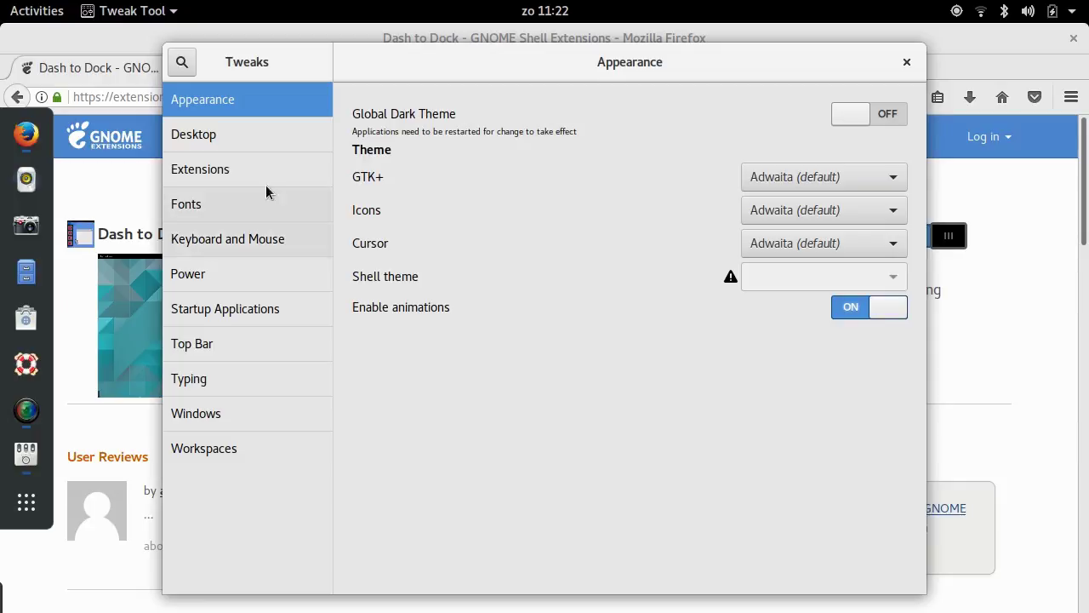
click(195, 175)
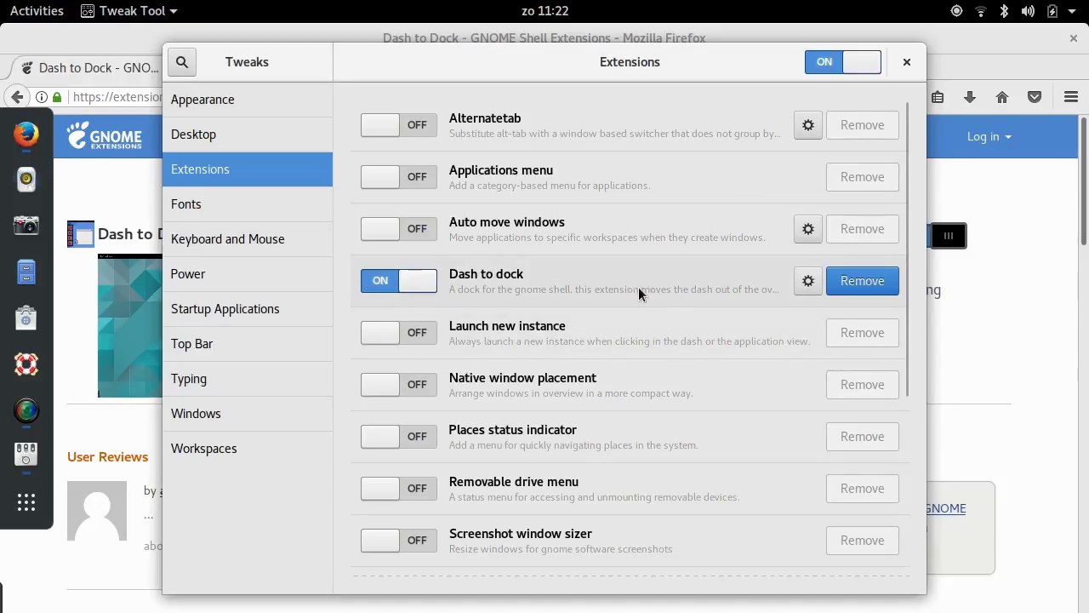
click(808, 282)
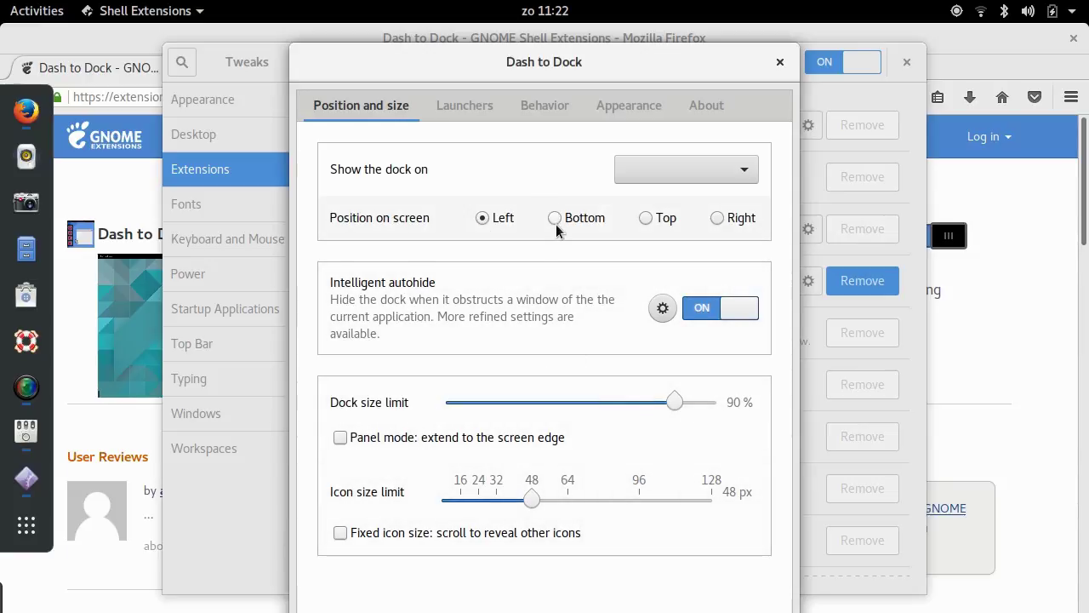
Turn off Dash to Dock's intelligent autohide, enable panel mode, and close its settings
click(703, 314)
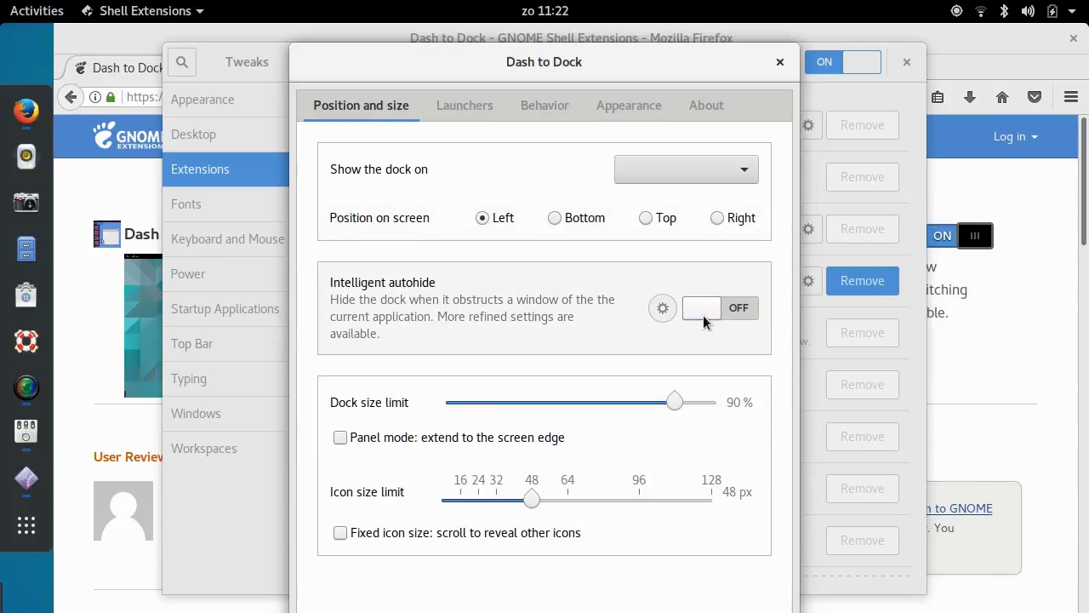
click(541, 441)
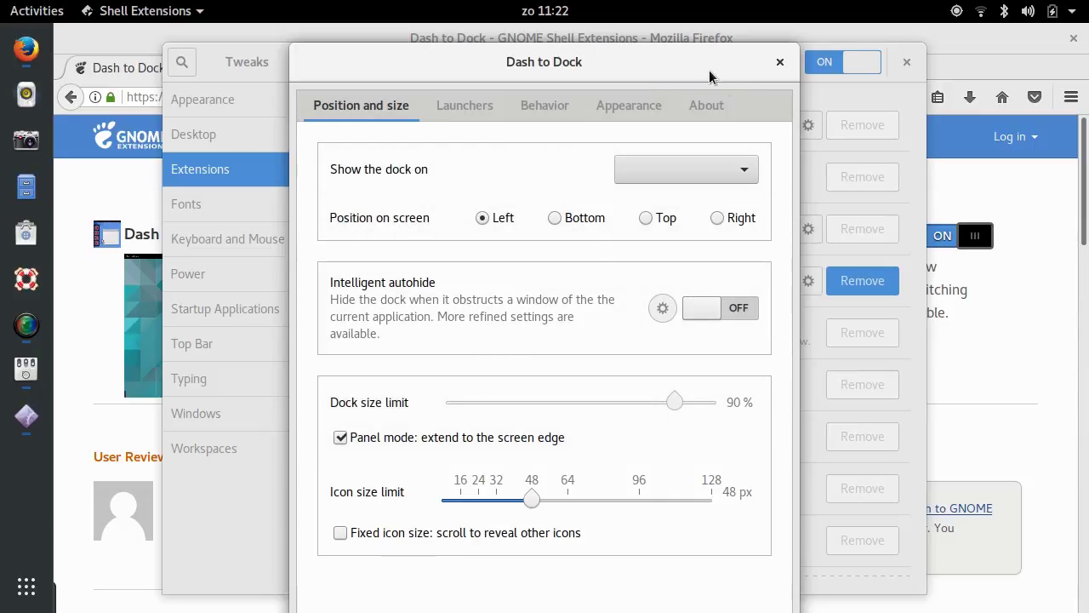
click(780, 63)
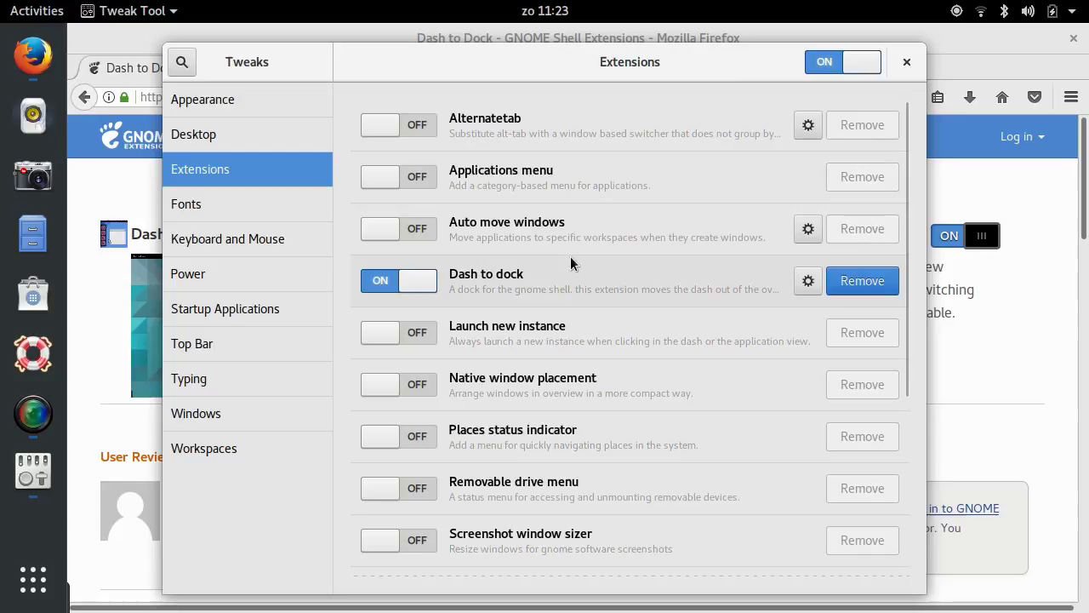
Switch on the User themes extension and close Tweak Tool
scroll(574, 260, down, 3)
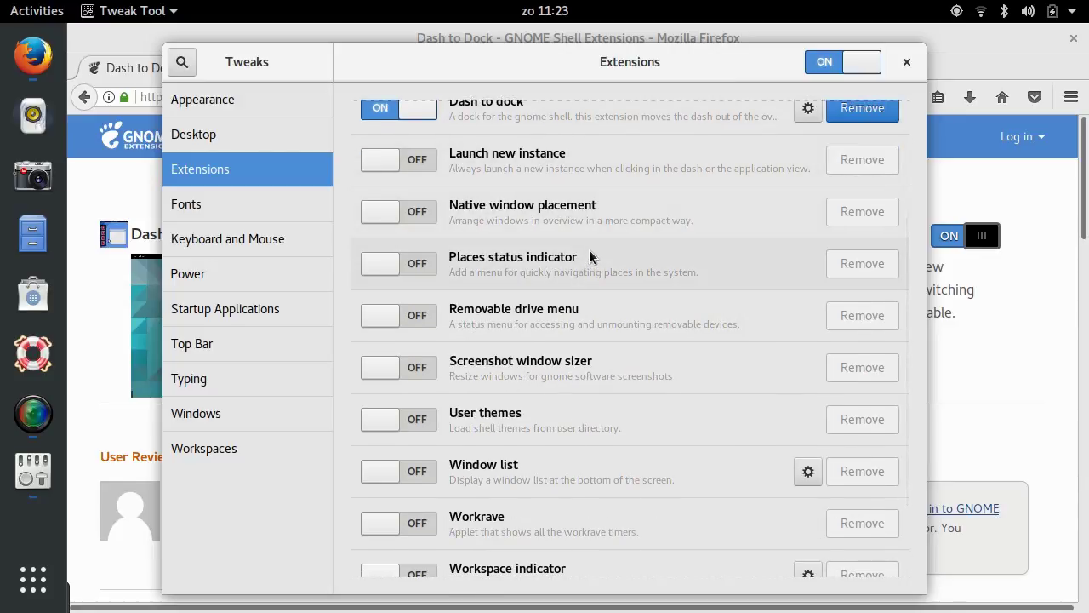
scroll(593, 243, down, 1)
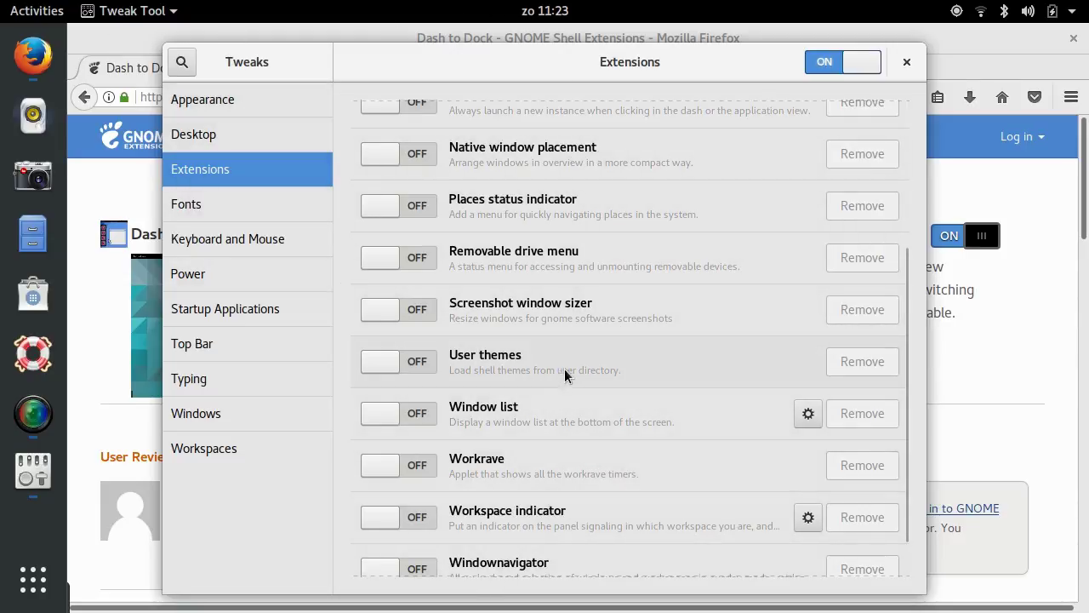
click(381, 357)
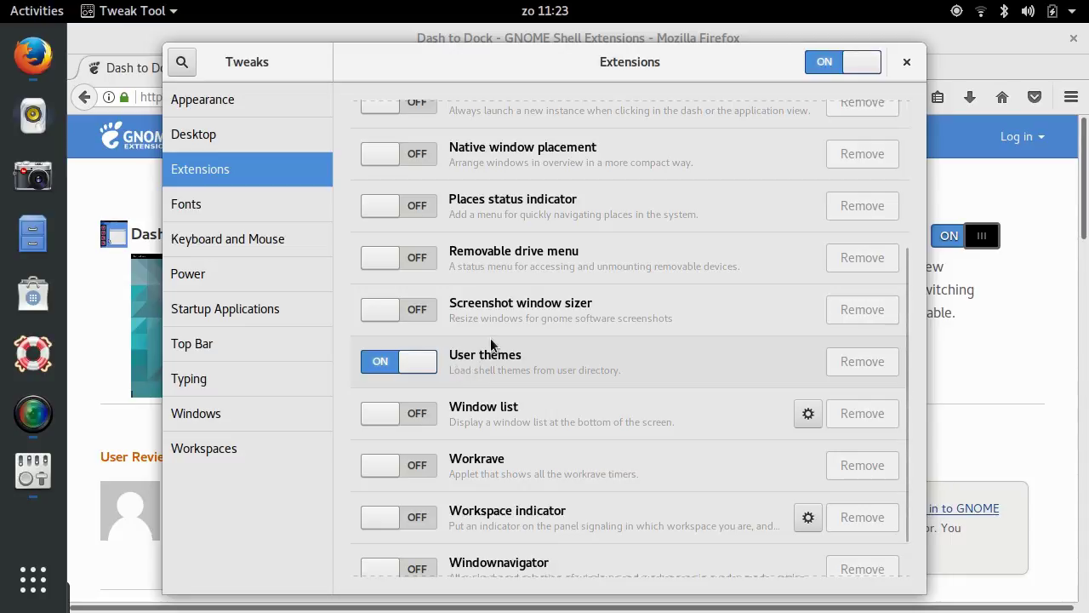
click(908, 61)
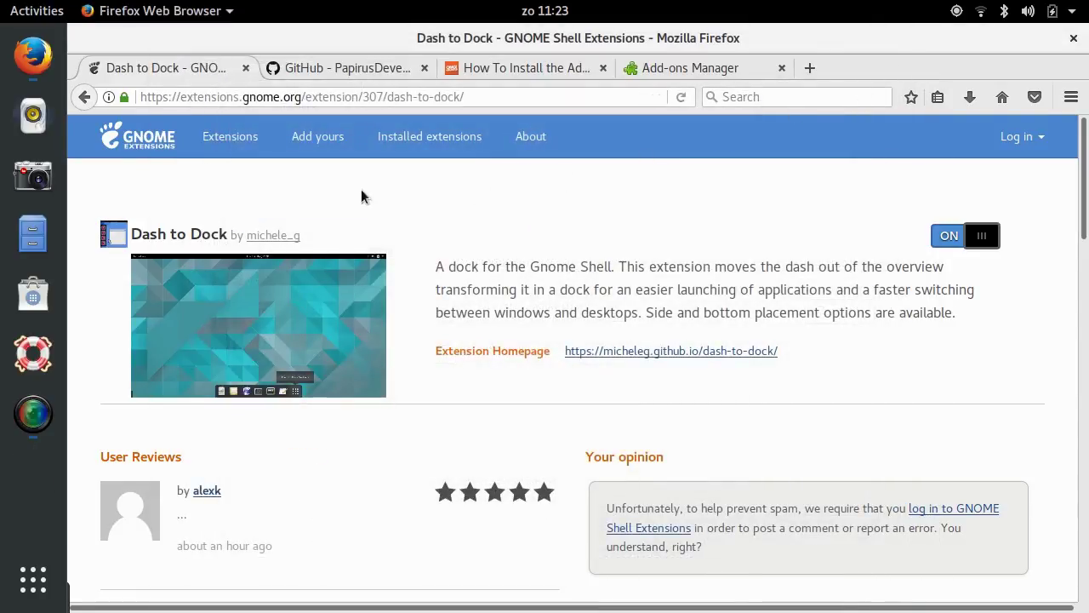
Relaunch Tweak Tool with an Activities search for 'tweak' and shift its window left
mouse_move(2, 9)
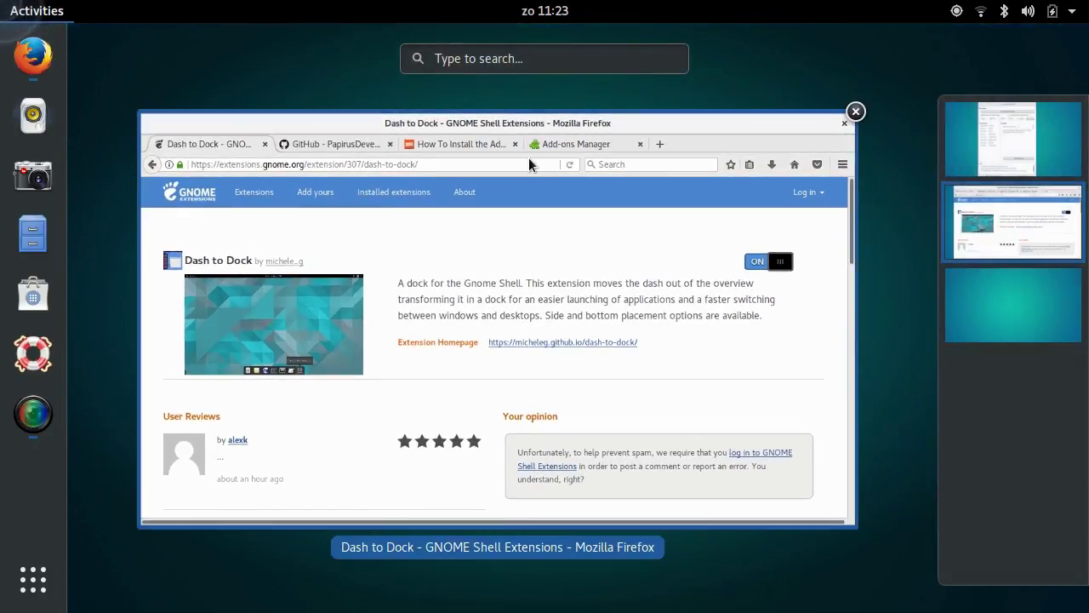
text(tweak)
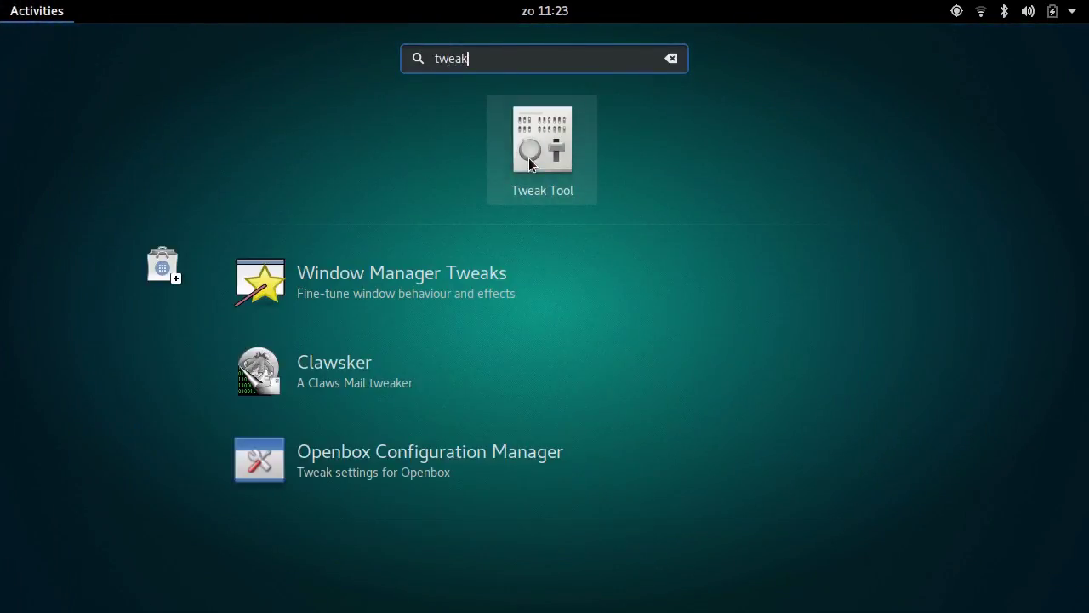
click(529, 158)
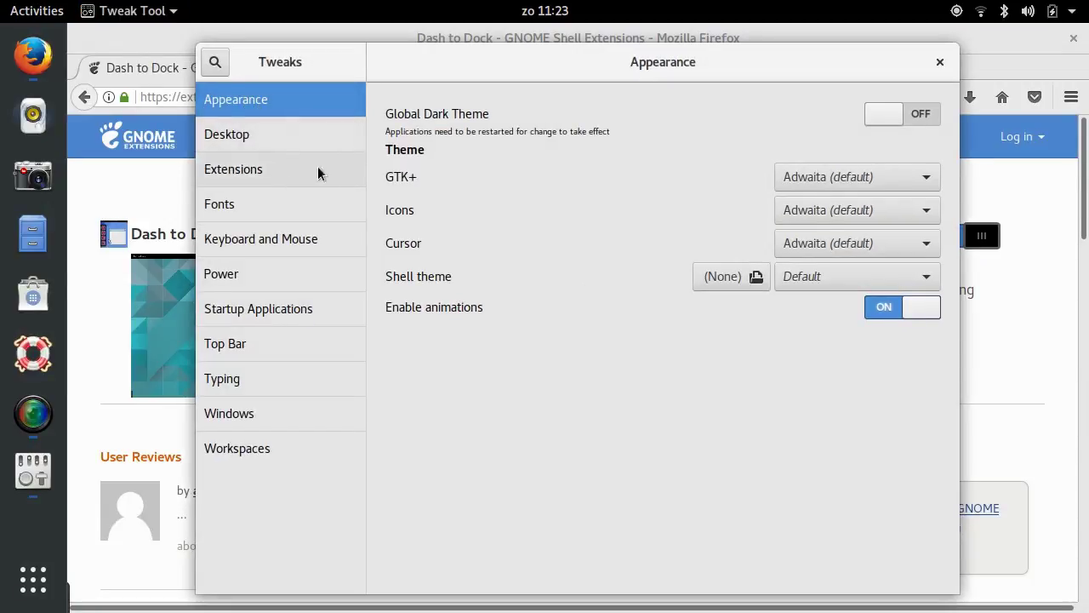
drag(441, 50, 400, 48)
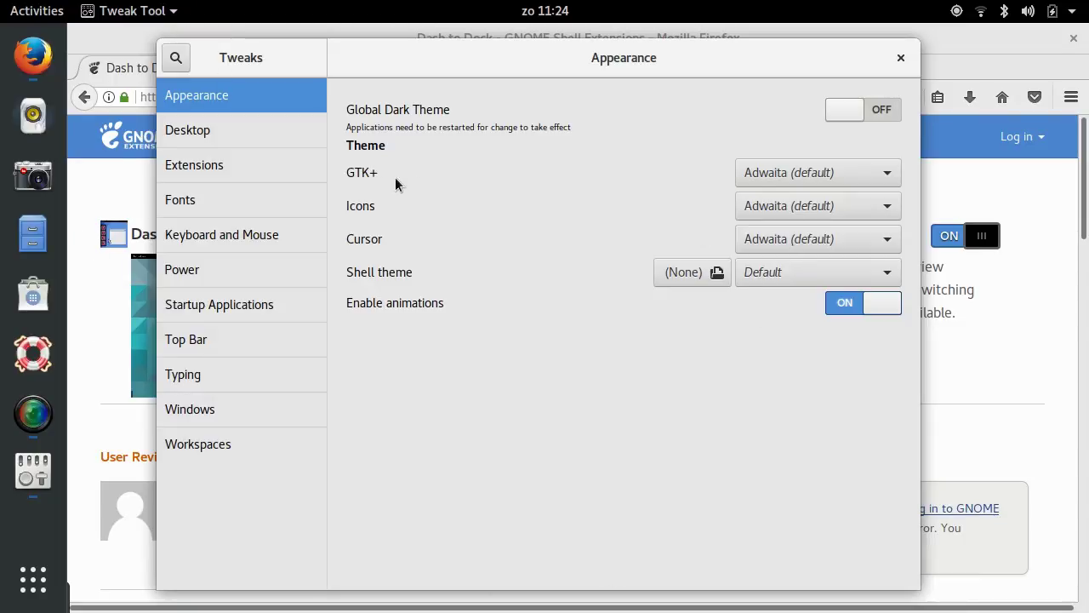
Choose Adapta as the GTK+ theme and move the Tweaks window down
click(795, 168)
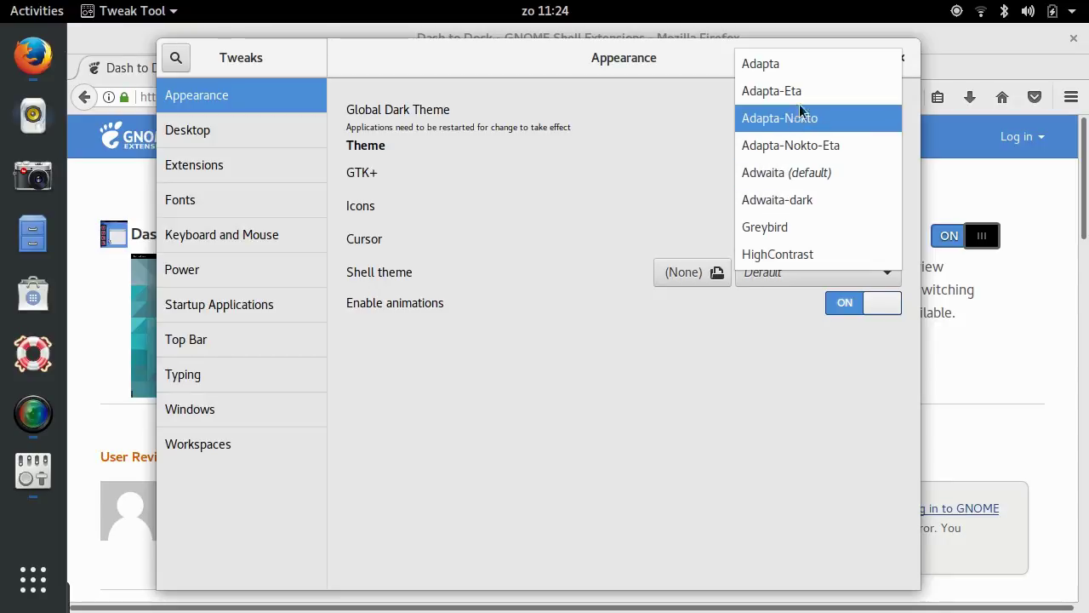
click(794, 67)
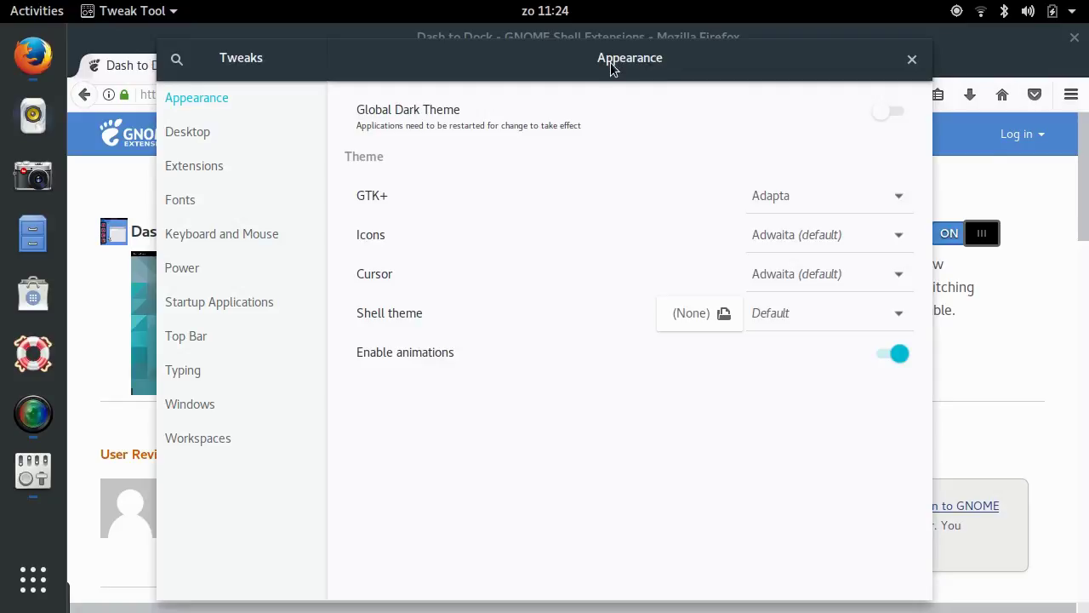
drag(606, 57, 650, 296)
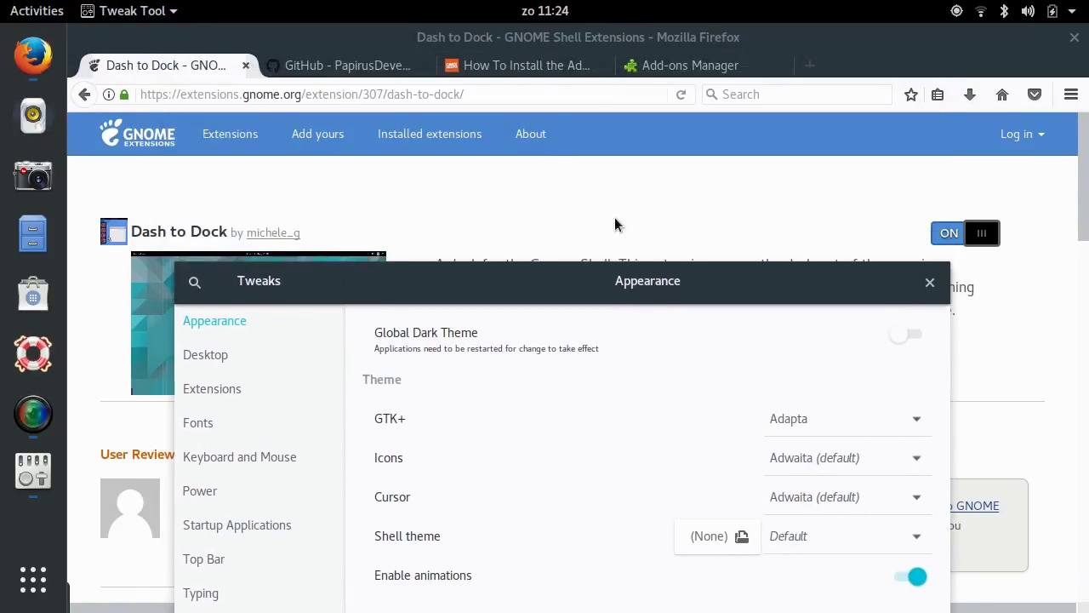
Scroll the Adapta install article to its apt install command lines and select them
click(514, 67)
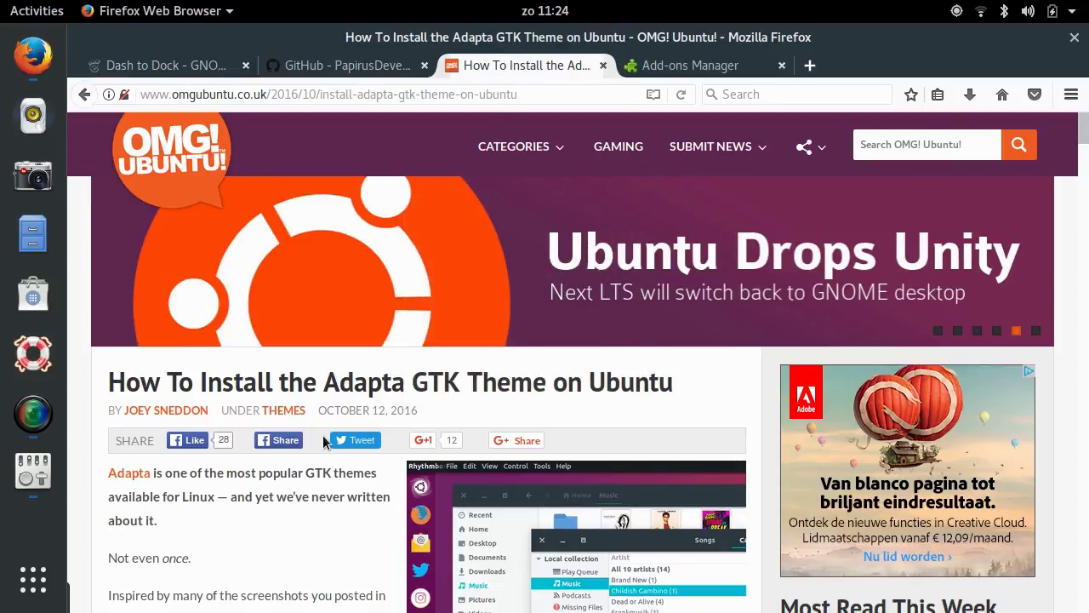
scroll(329, 469, down, 10)
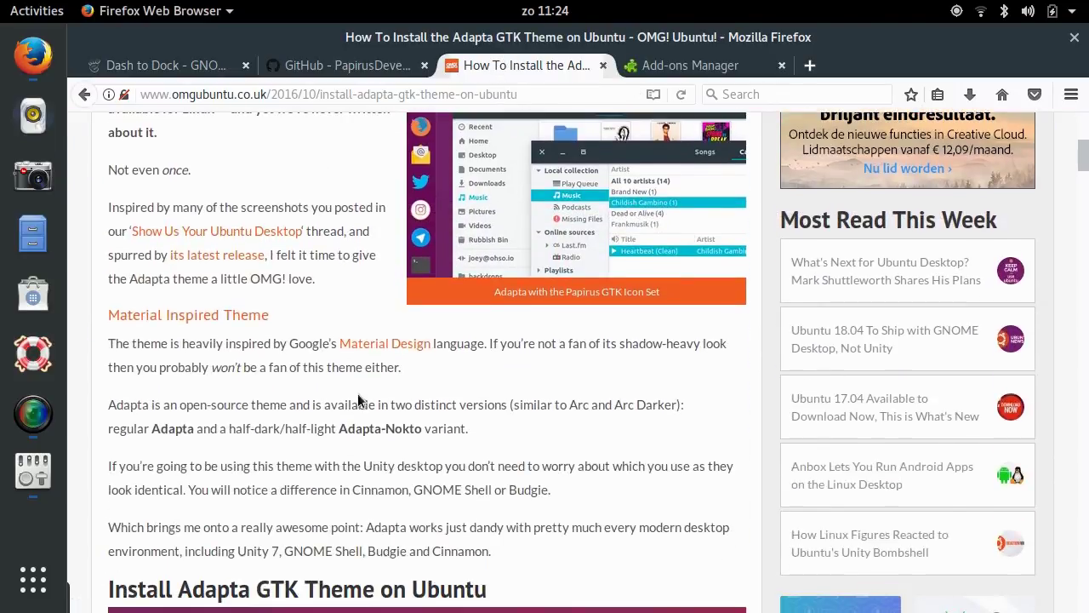
scroll(537, 251, down, 8)
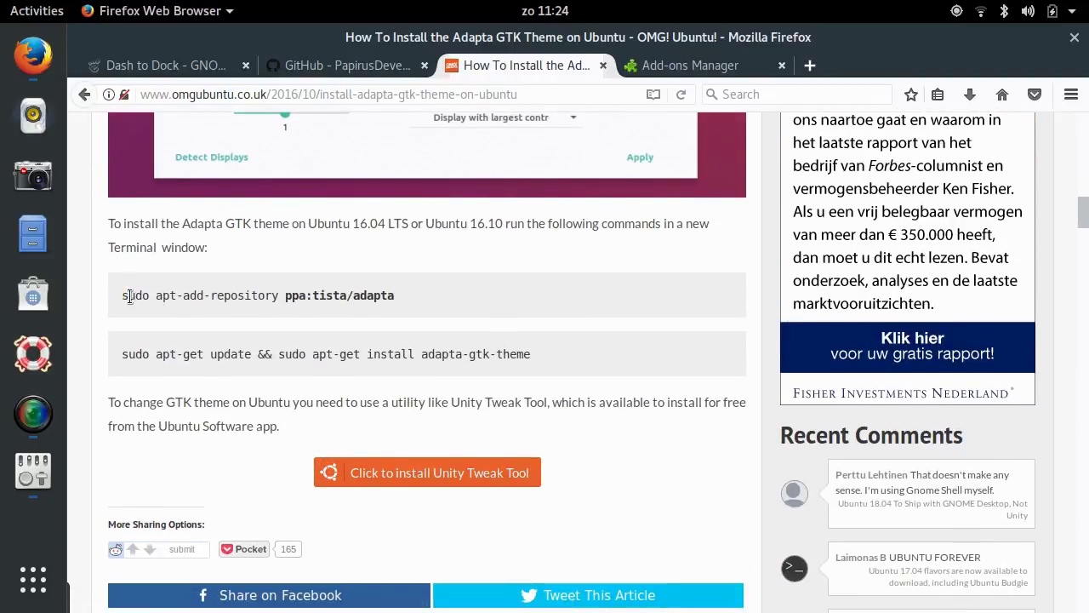
drag(129, 295, 408, 298)
drag(118, 368, 395, 370)
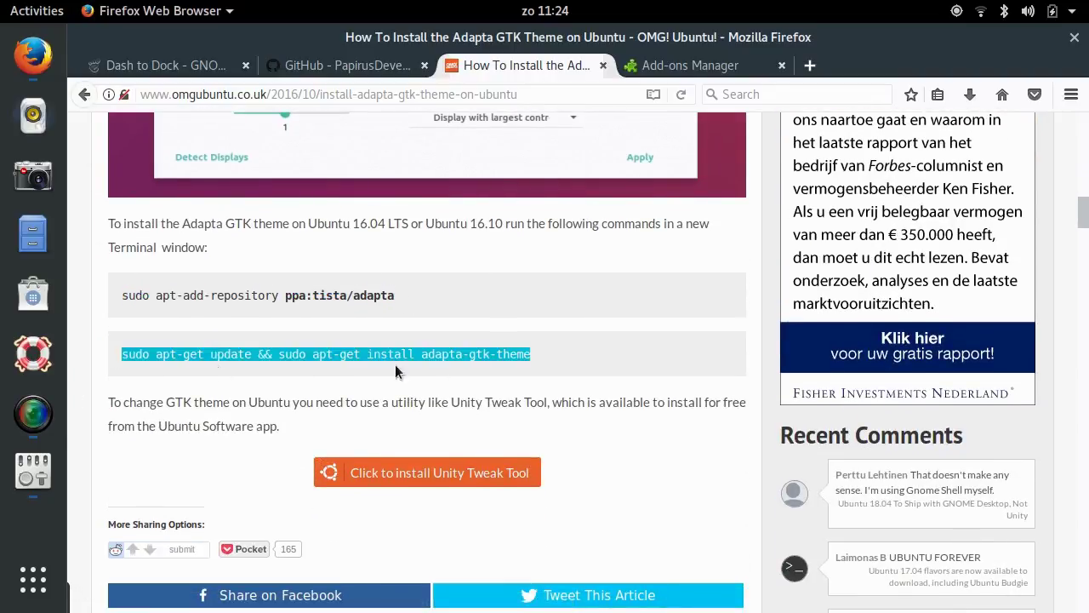
click(598, 349)
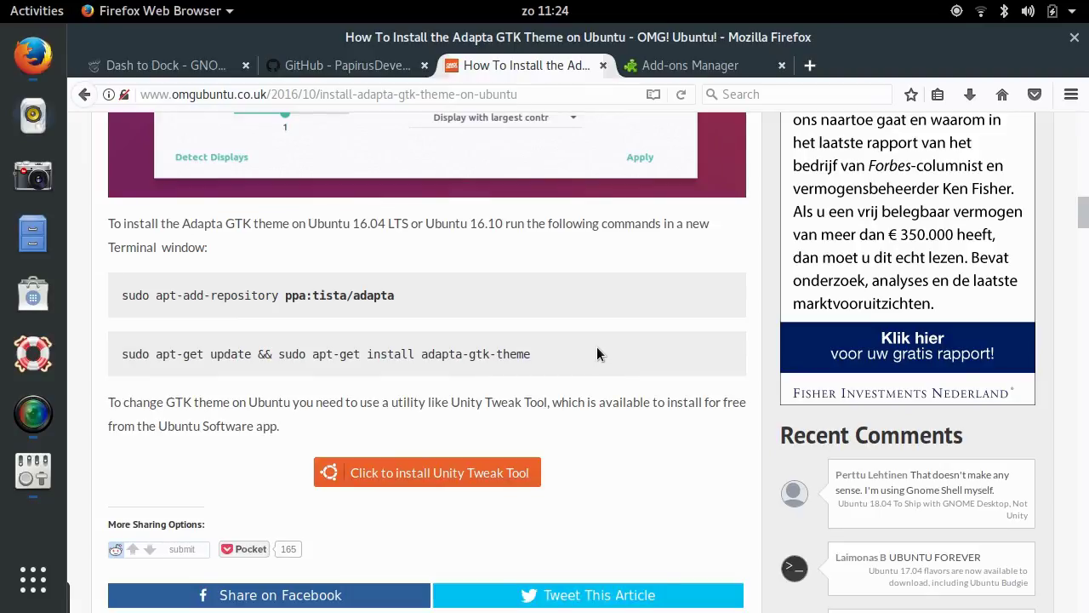
click(33, 470)
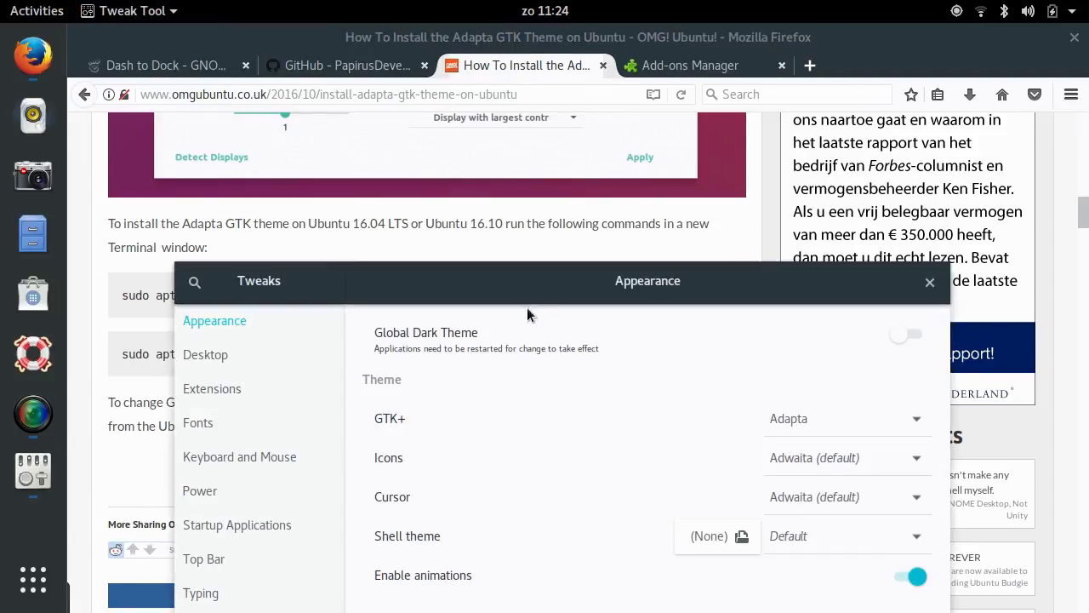
Set the icon theme to Papirus, then bring up Firefox's Papirus GitHub tab
drag(537, 281, 537, 58)
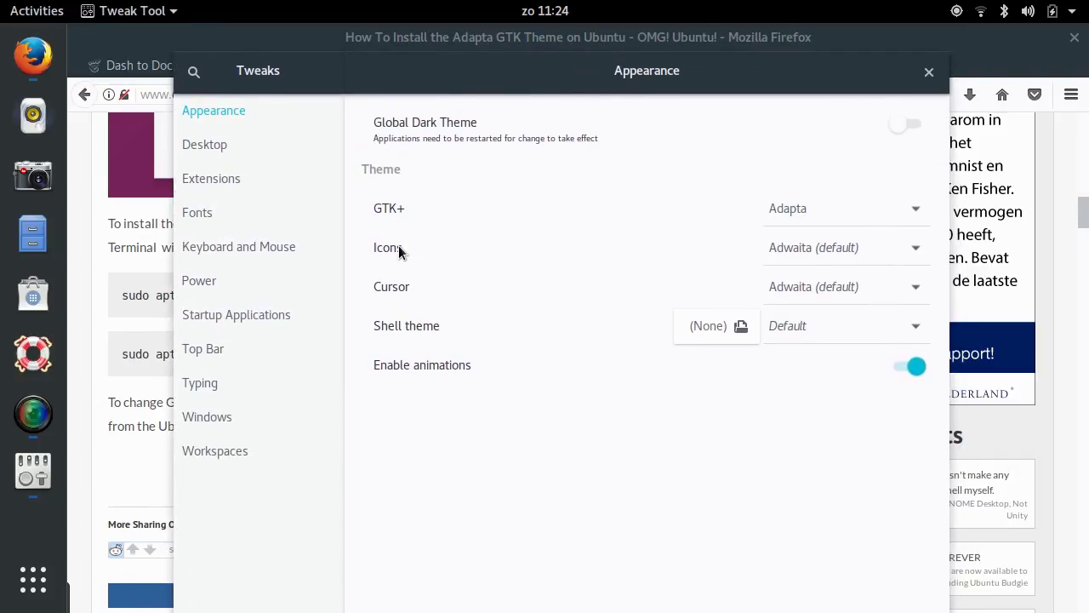
click(784, 248)
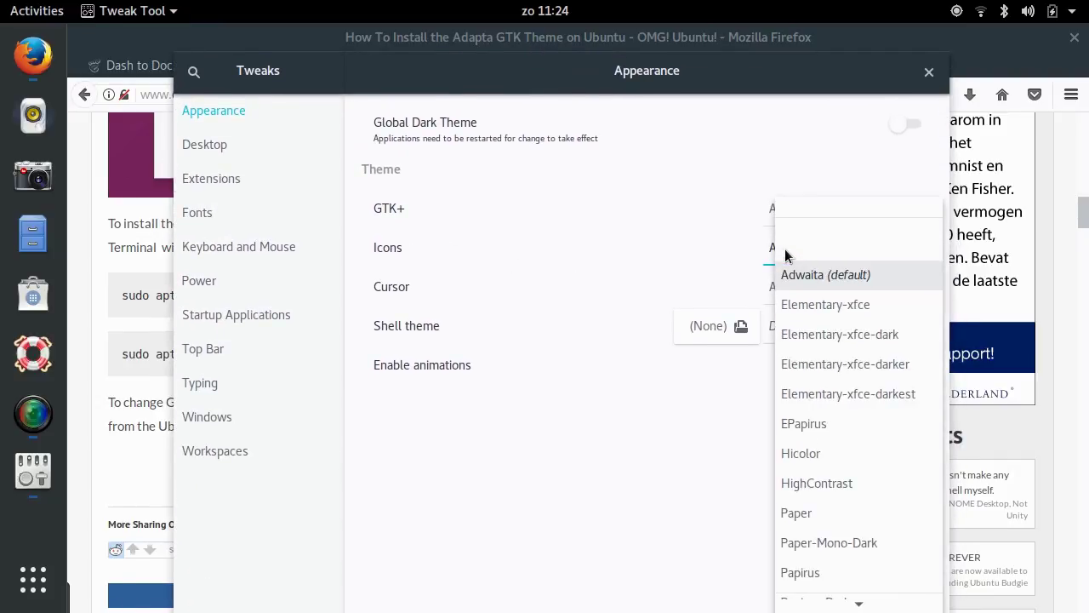
scroll(830, 577, down, 2)
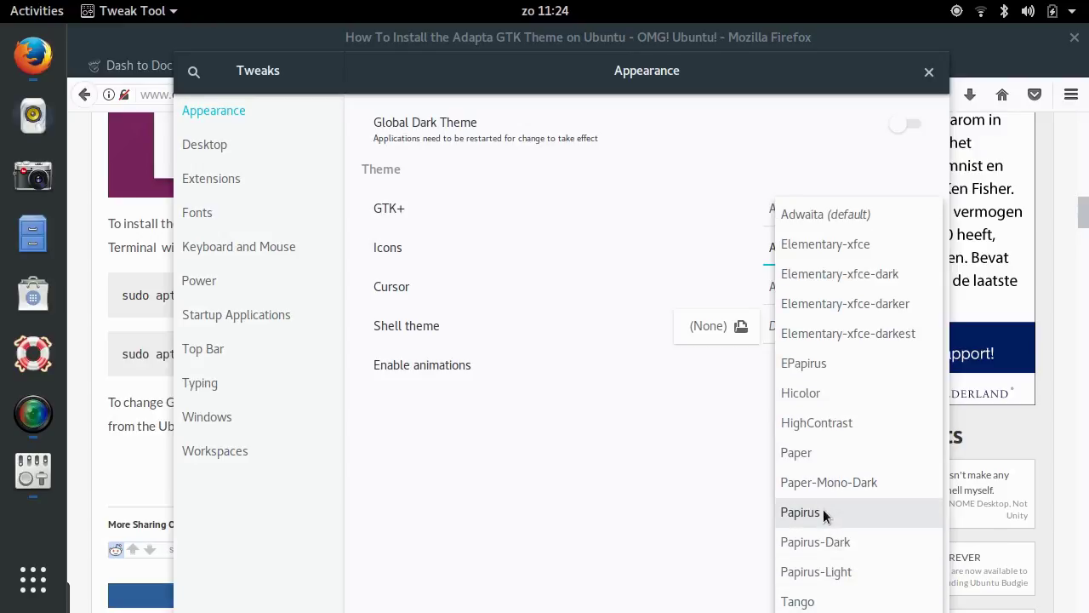
click(806, 512)
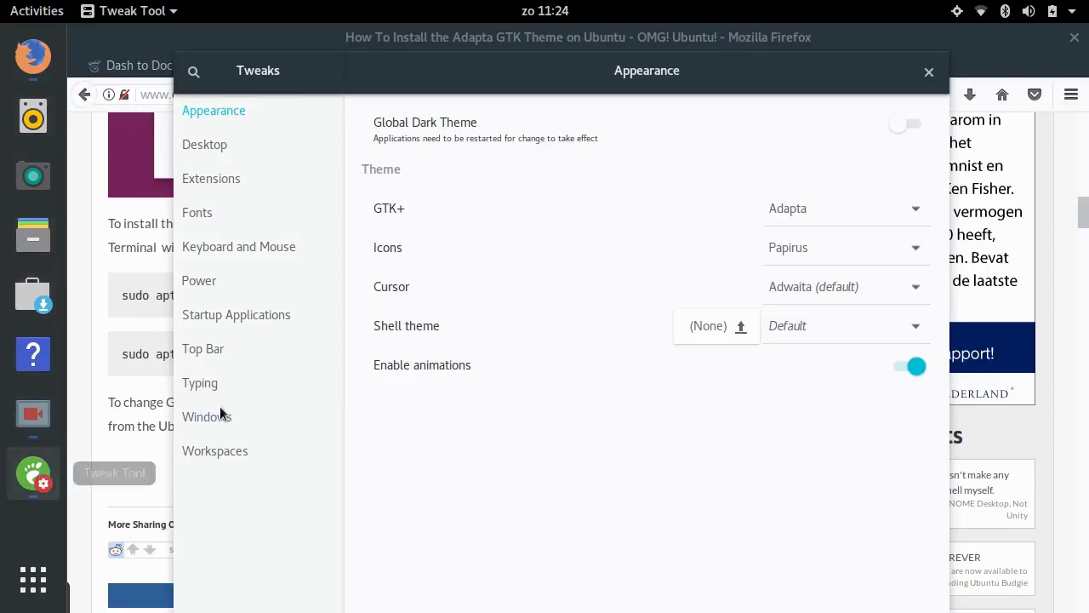
drag(543, 68, 601, 81)
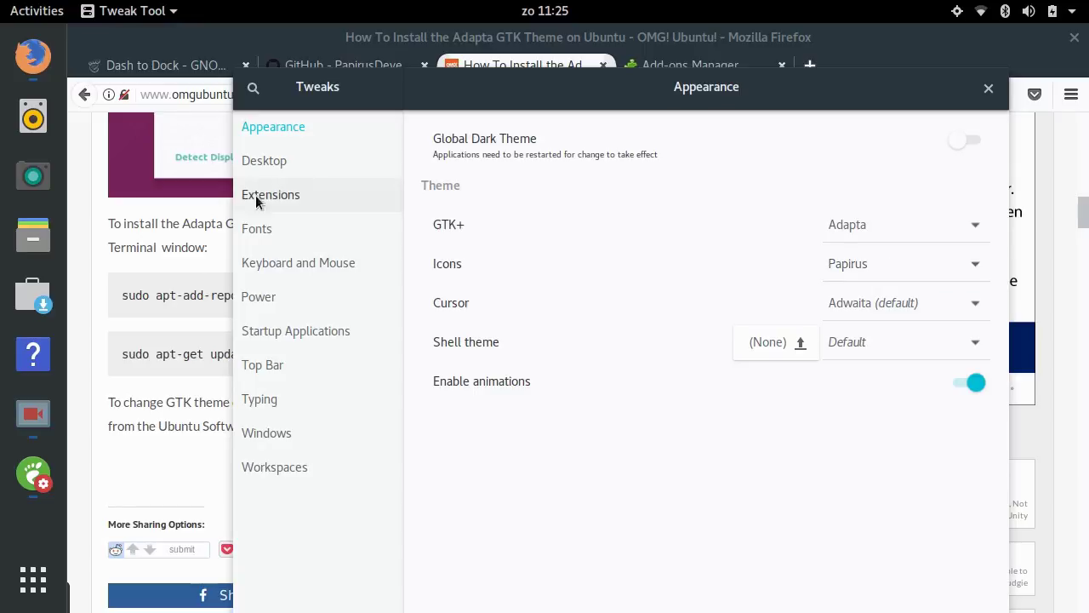
click(214, 223)
click(299, 63)
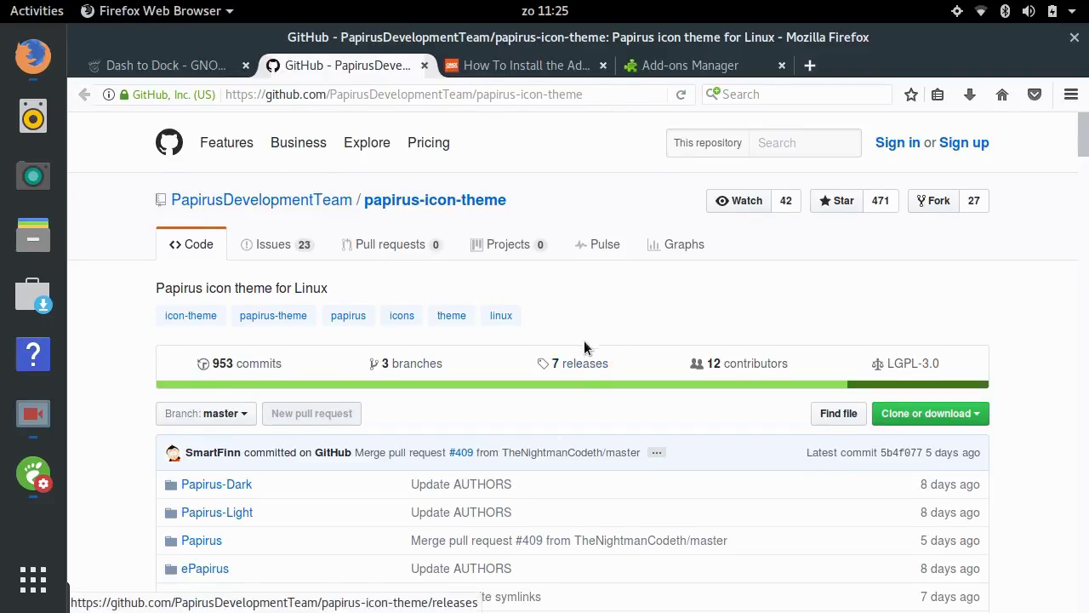
Scroll the Papirus README to its three installation commands and briefly select them
scroll(584, 340, down, 10)
scroll(574, 412, down, 10)
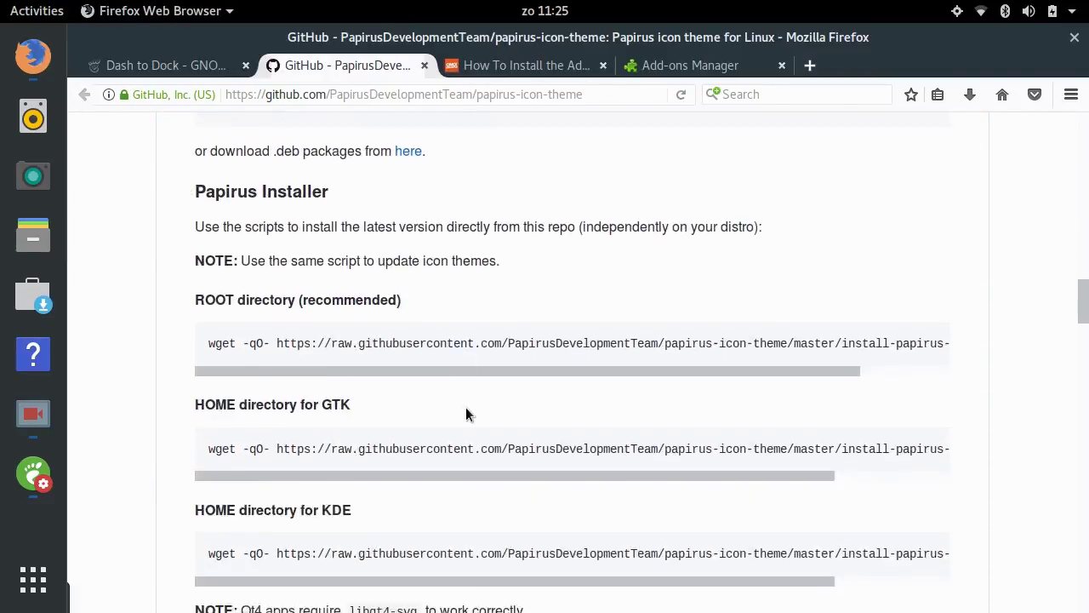
scroll(477, 417, up, 5)
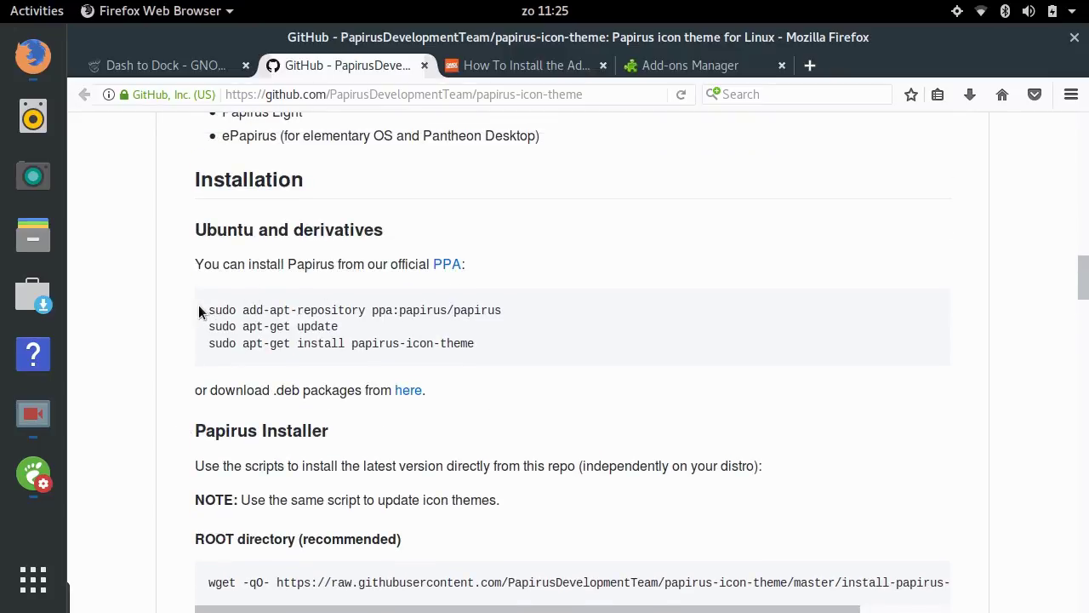
drag(201, 309, 502, 346)
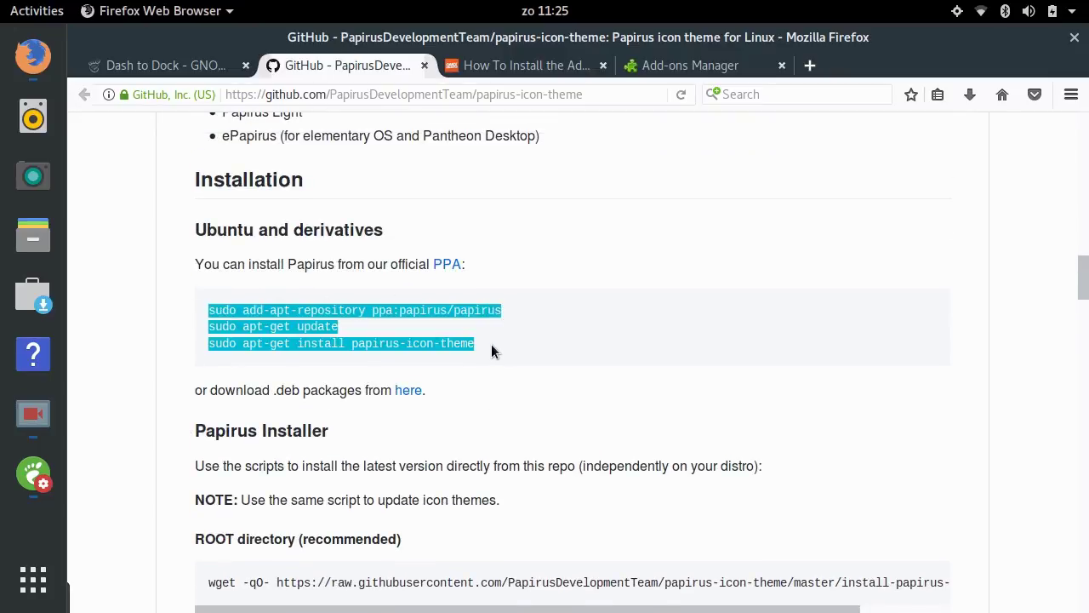
click(490, 344)
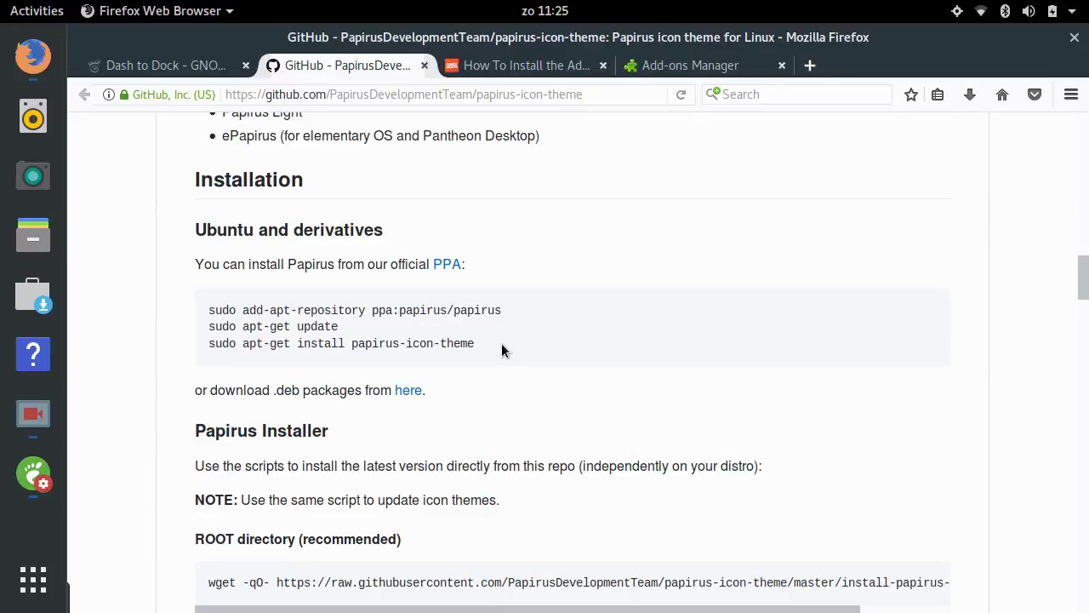
scroll(578, 377, up, 8)
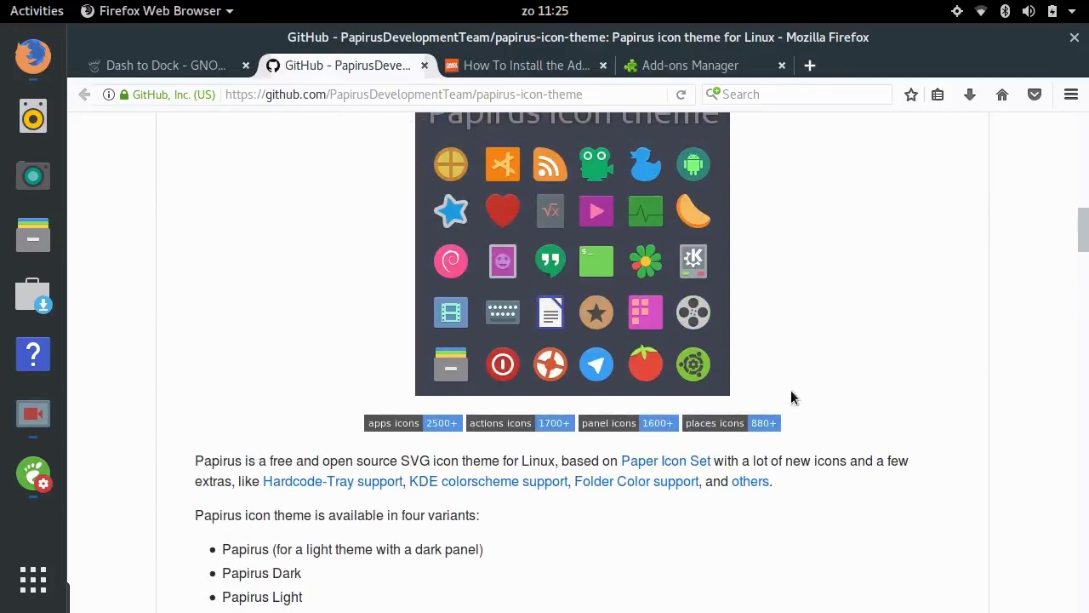
scroll(790, 390, down, 2)
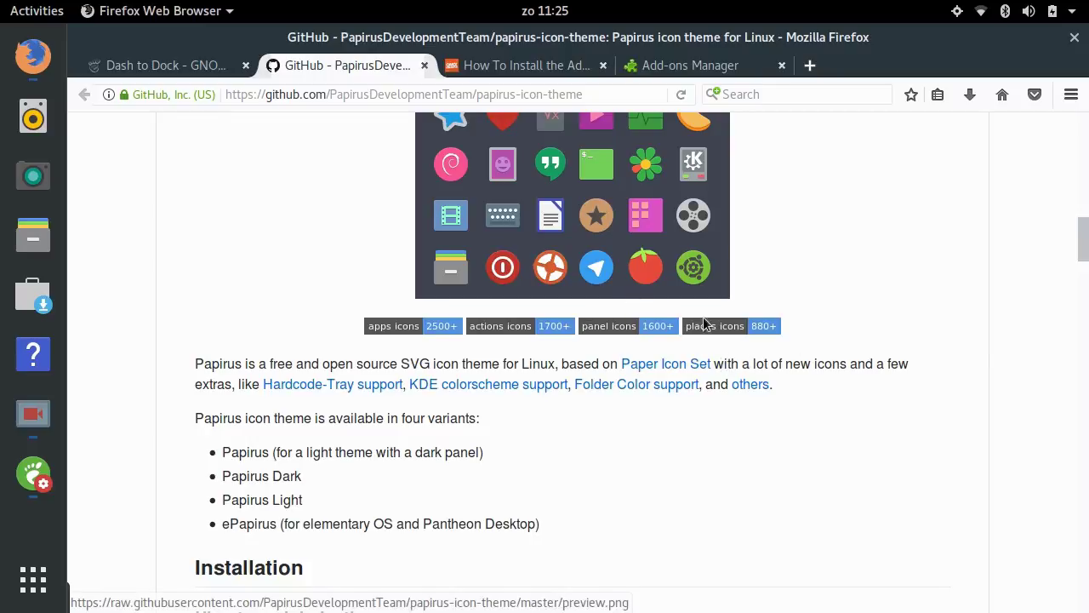
Reopen Tweak Tool from the dock and keep Adwaita as the cursor theme
click(33, 473)
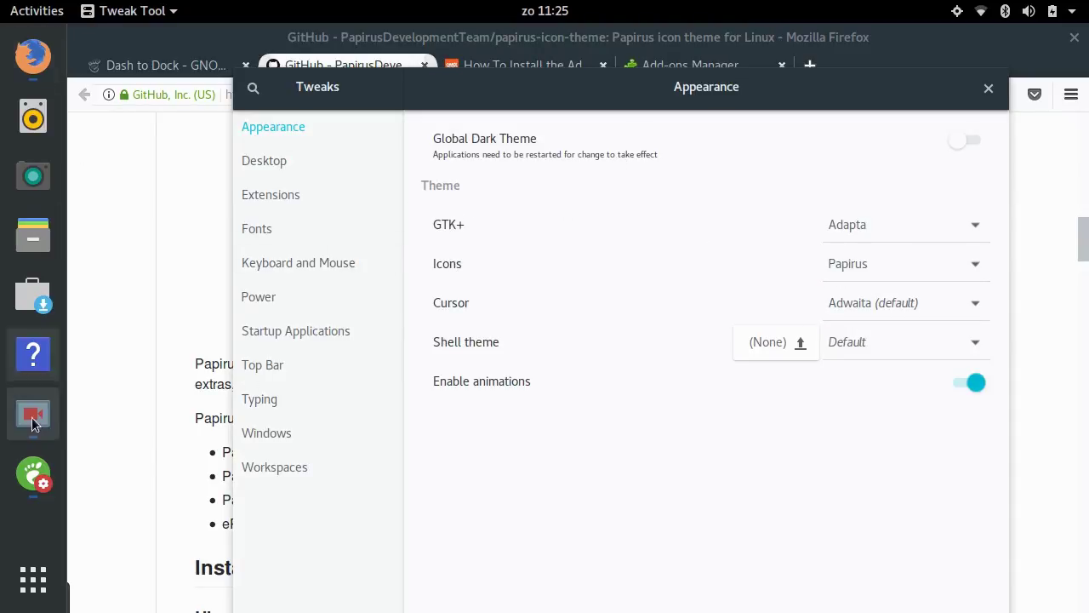
click(904, 299)
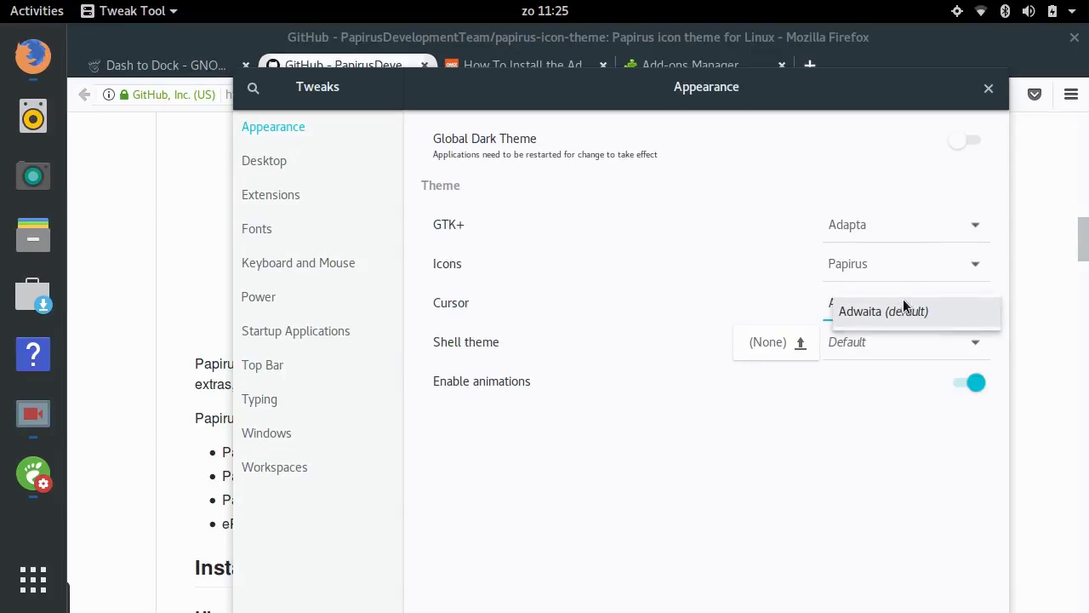
click(801, 311)
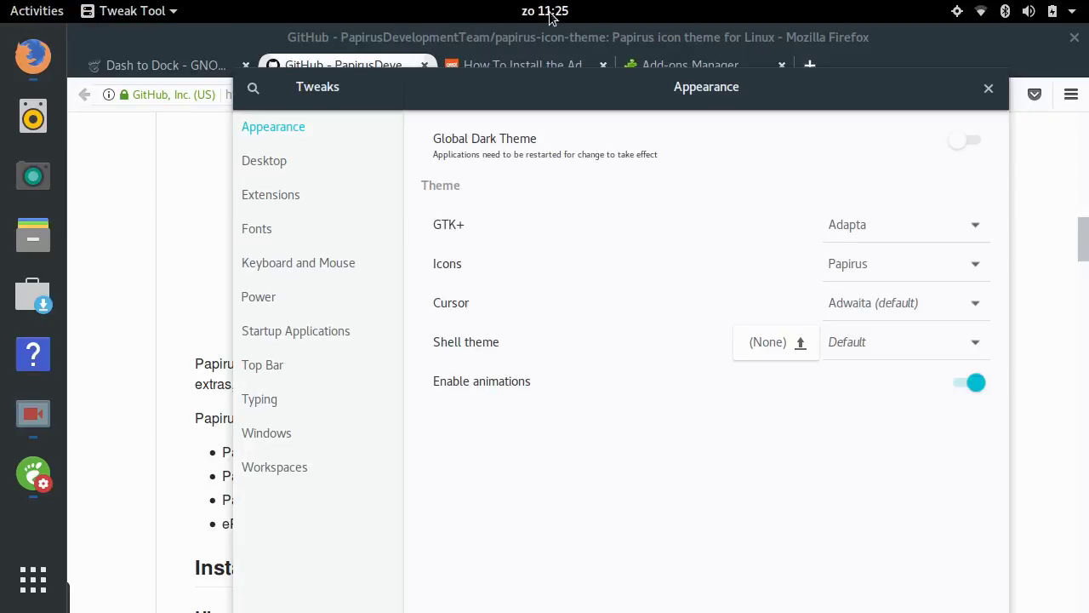
Set the shell theme to Adapta and reposition the Tweaks window higher and left
click(911, 348)
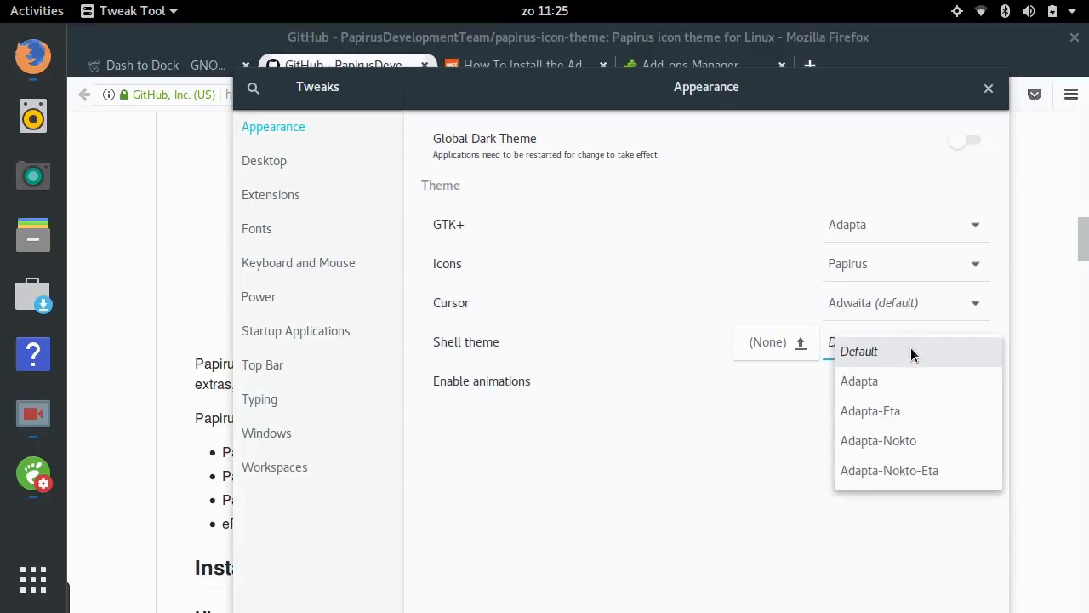
click(920, 377)
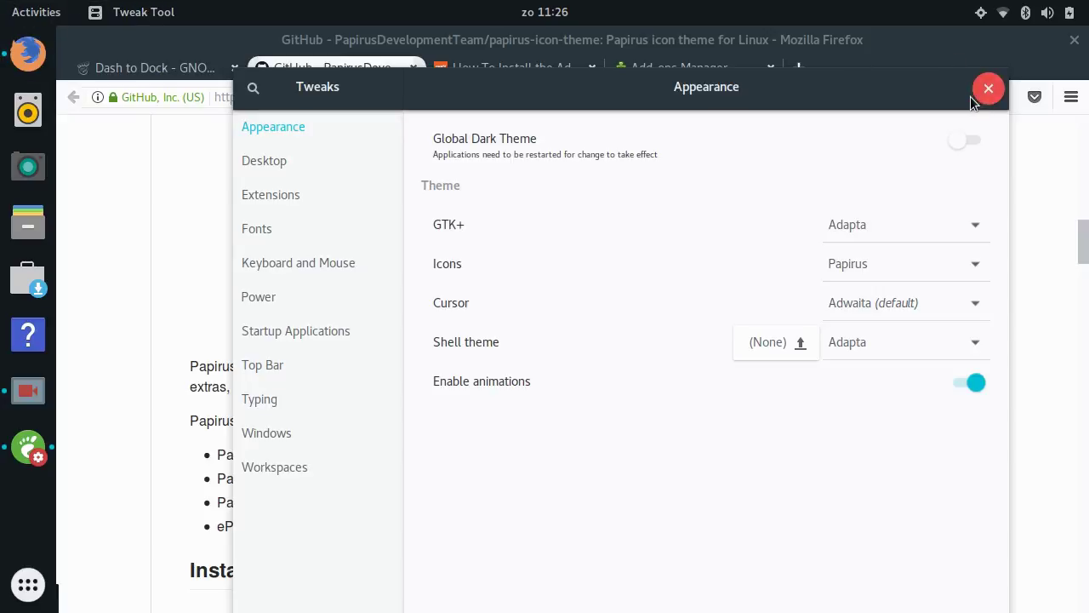
drag(776, 91, 779, 57)
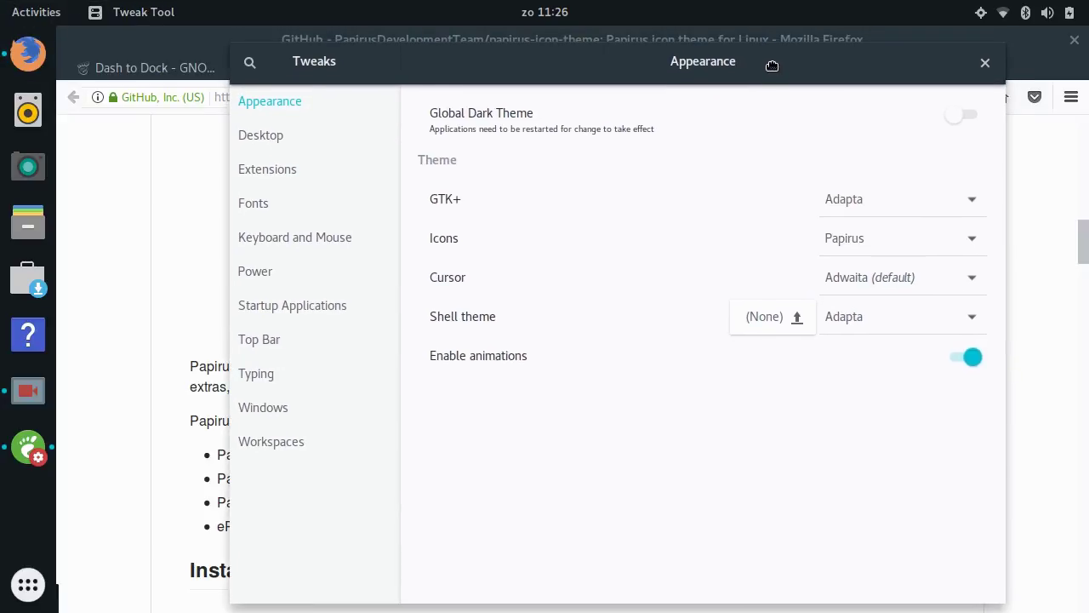
drag(772, 66, 716, 65)
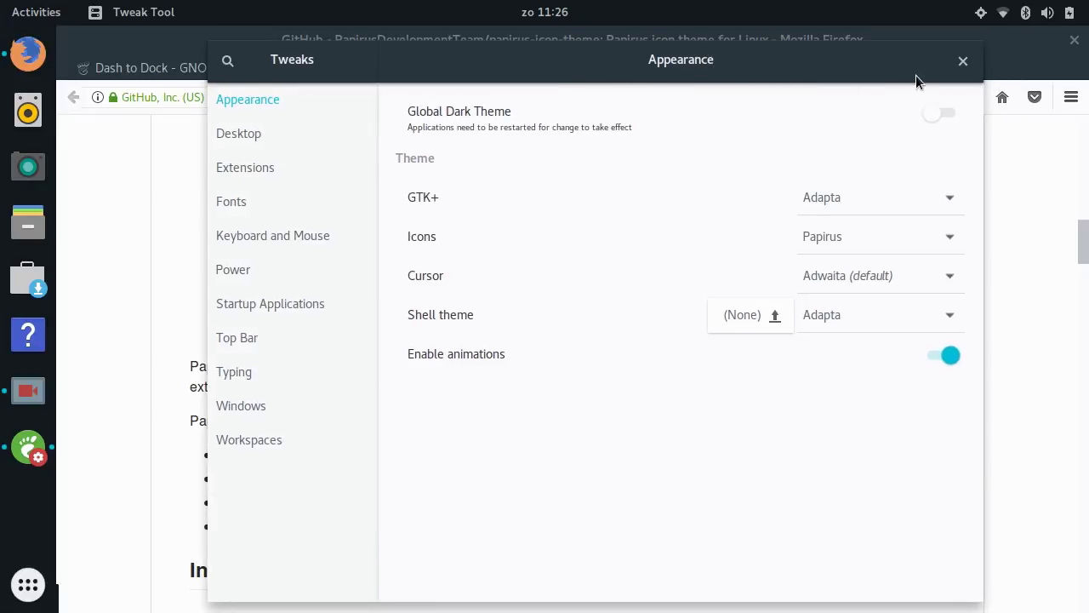
click(254, 409)
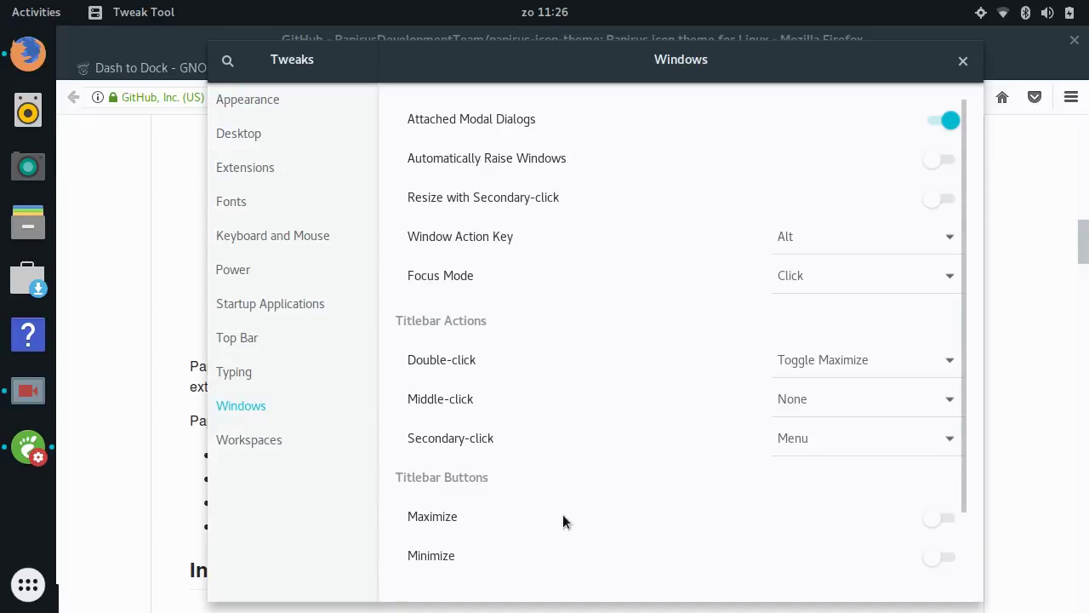
Enable Maximize and Minimize titlebar buttons, test minimizing, then close Tweaks and minimize Firefox
click(933, 519)
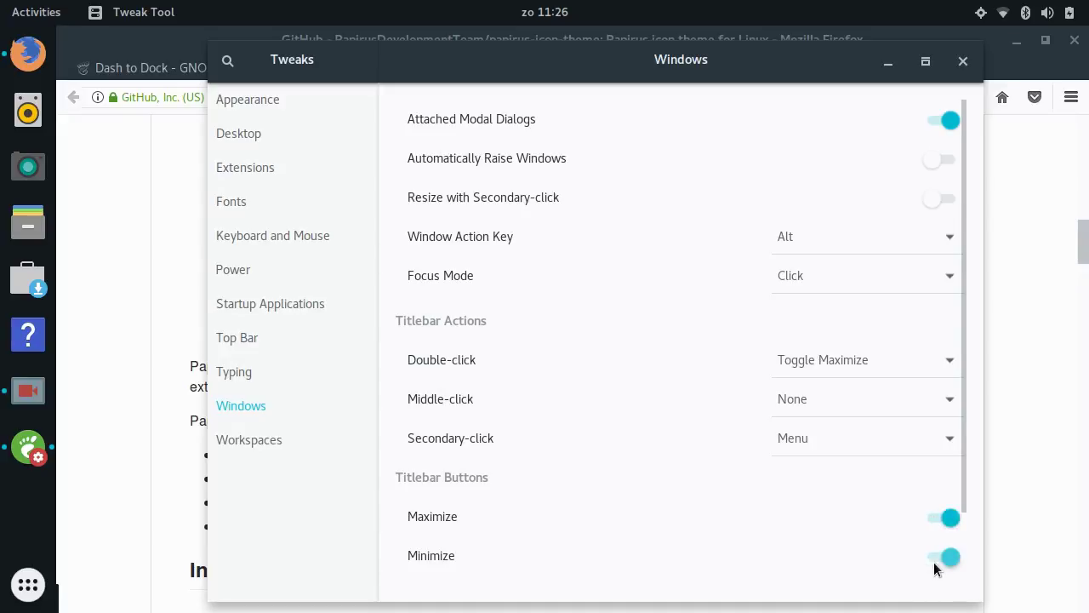
click(888, 63)
click(28, 447)
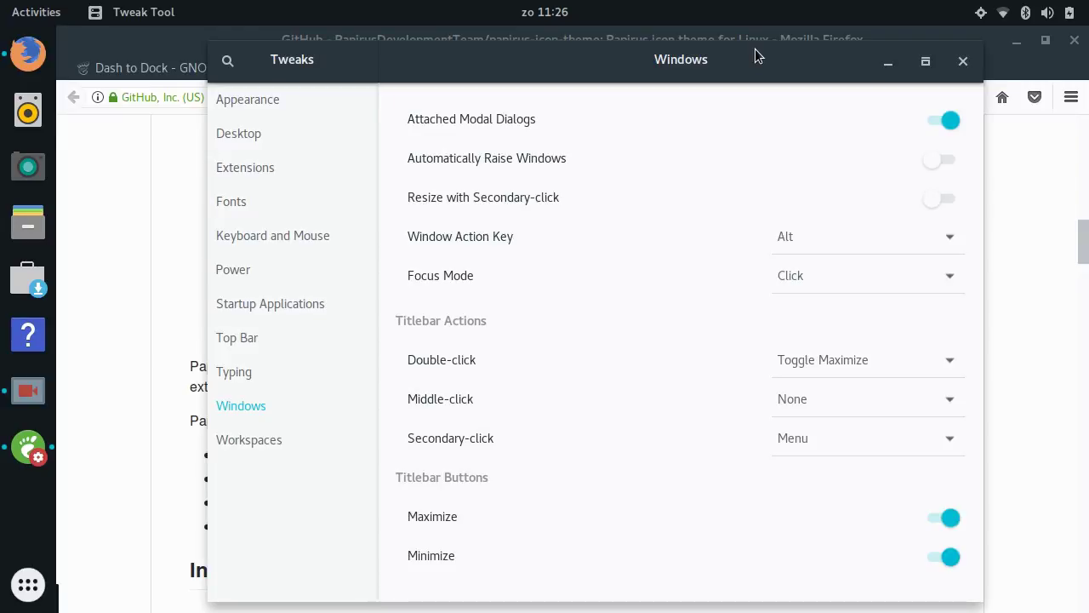
click(962, 60)
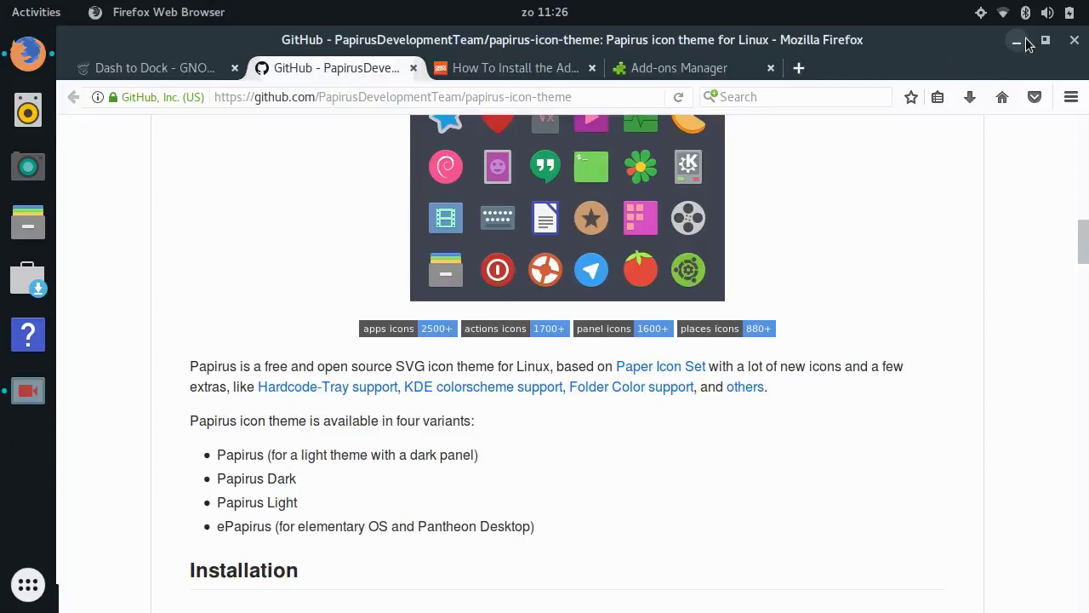
click(1015, 41)
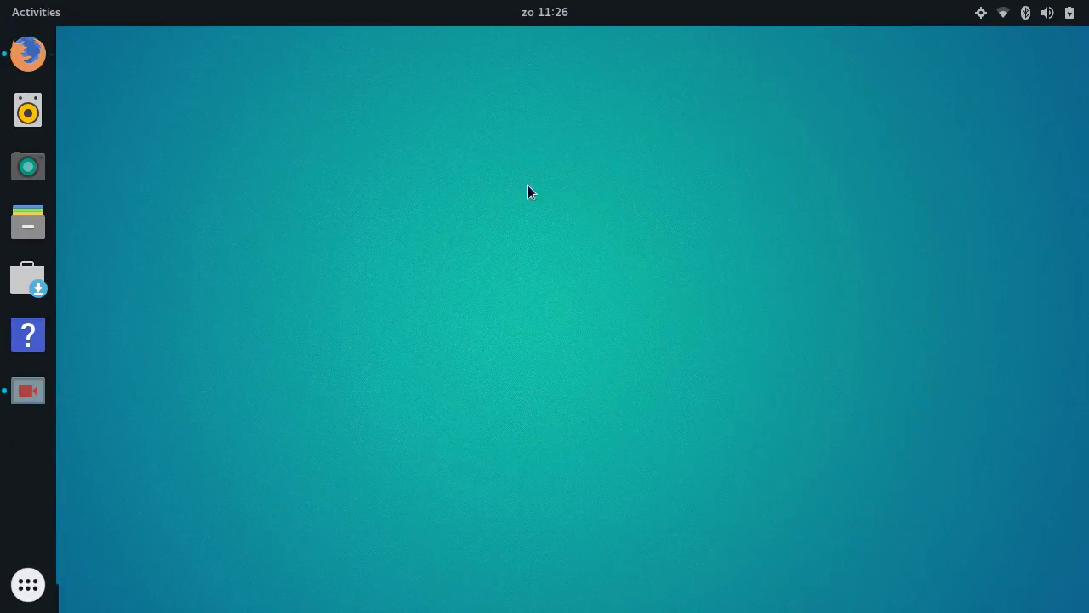
Set the desktop wallpaper to the misty autumn forest path image via Change Background, then close Settings
right_click(401, 250)
click(423, 278)
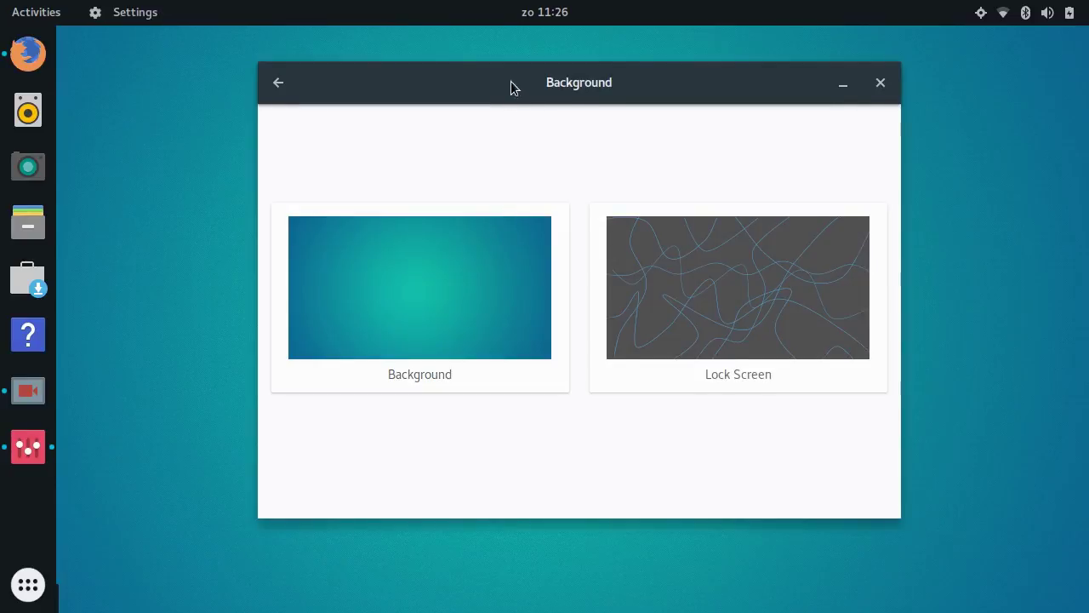
mouse_move(511, 83)
mouse_down()
mouse_move(697, 212)
mouse_move(499, 81)
mouse_up()
click(434, 302)
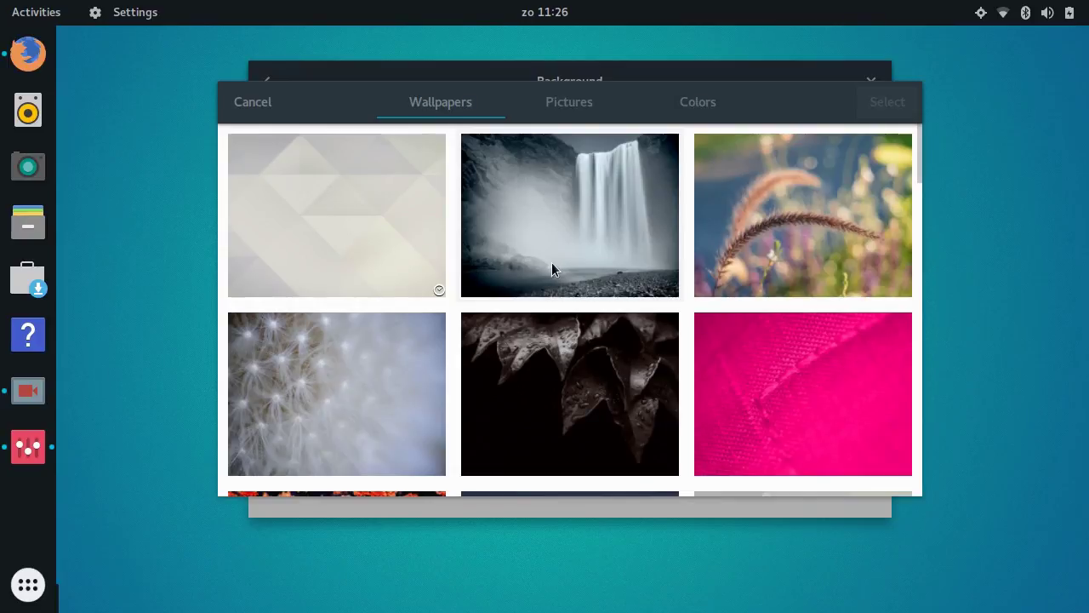
scroll(510, 290, down, 8)
scroll(428, 321, down, 6)
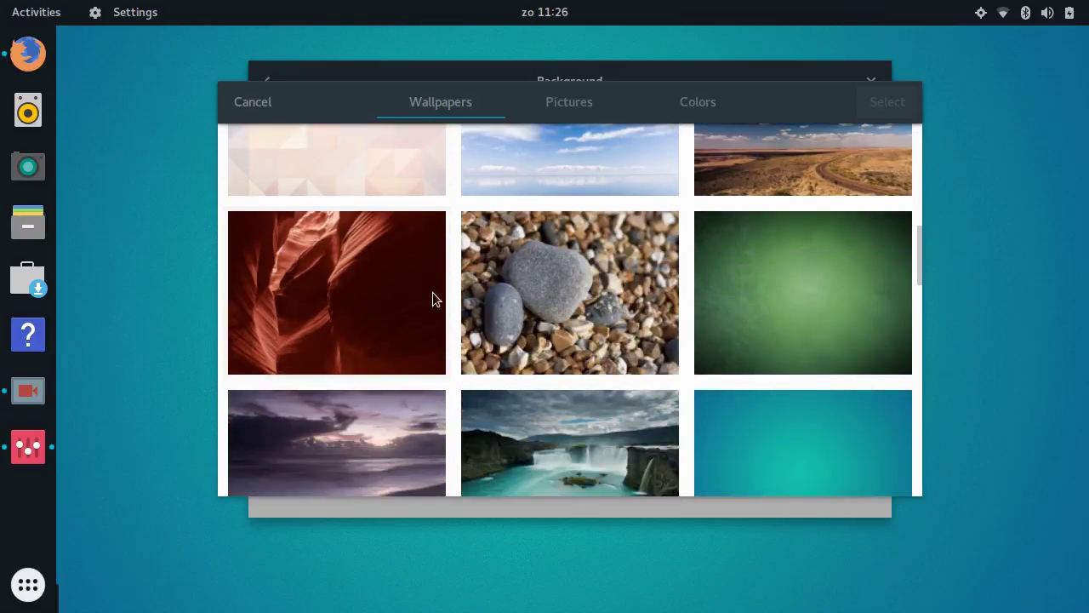
scroll(529, 315, down, 3)
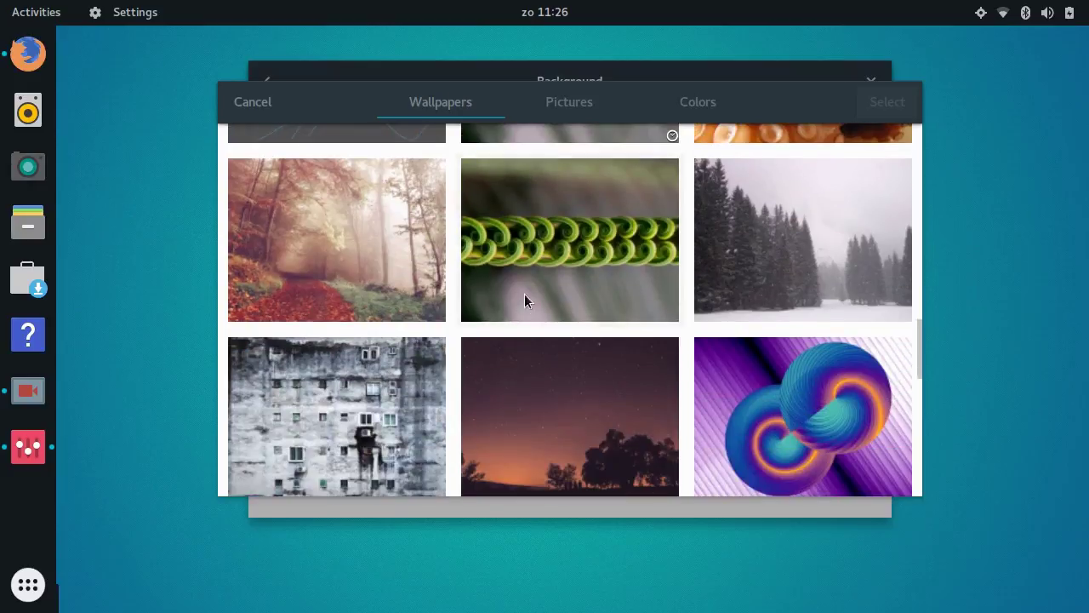
click(360, 267)
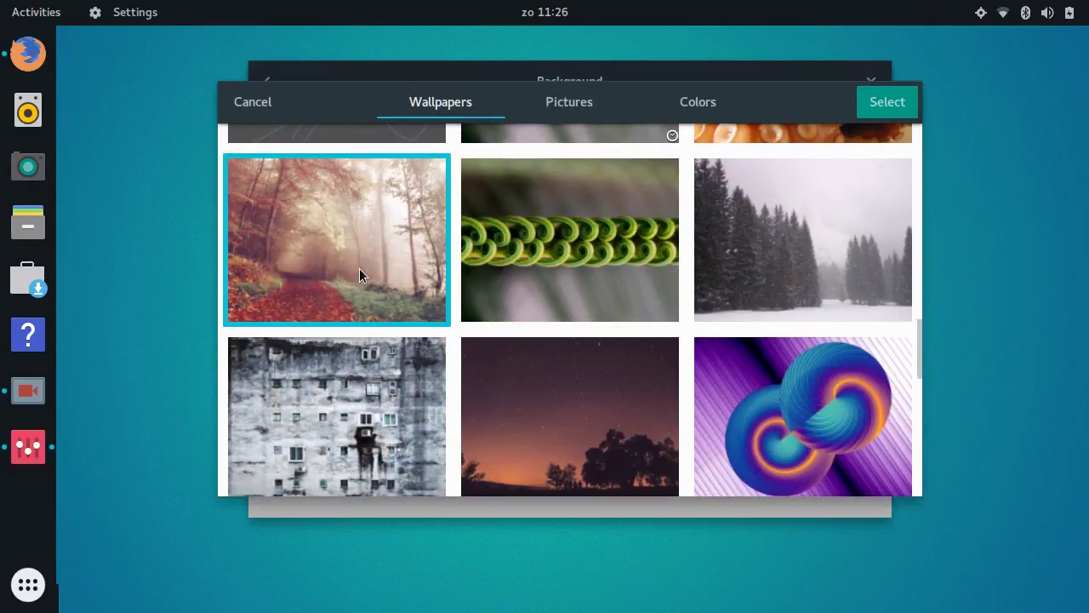
click(887, 100)
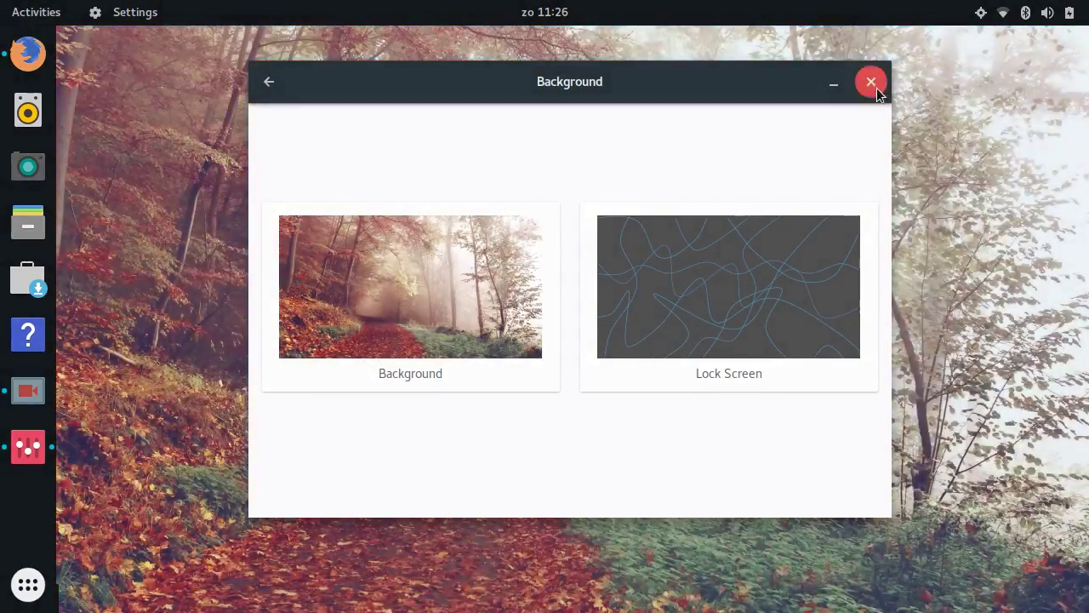
click(870, 82)
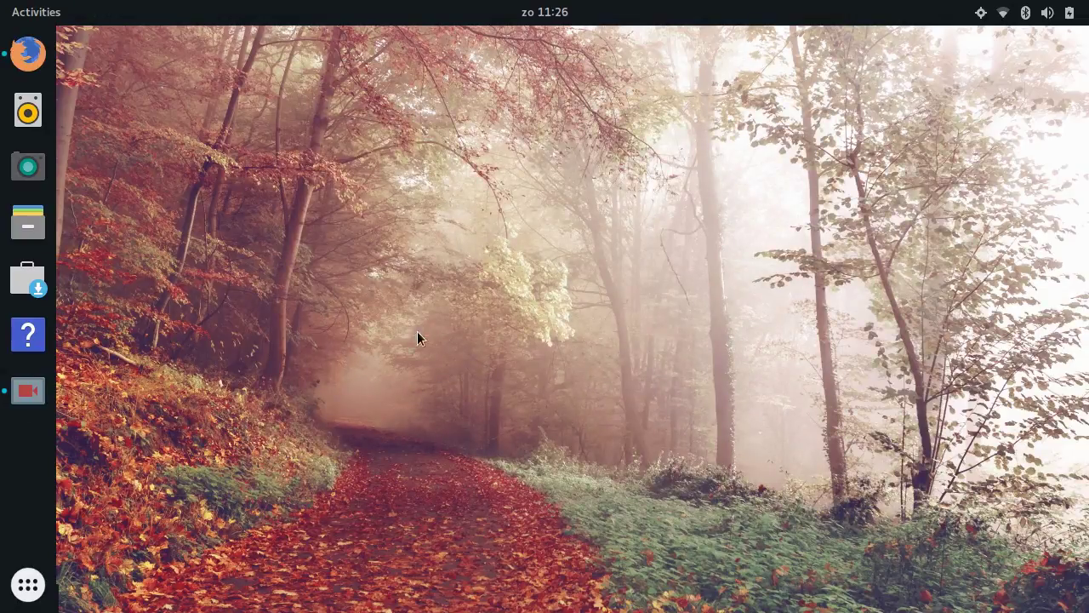